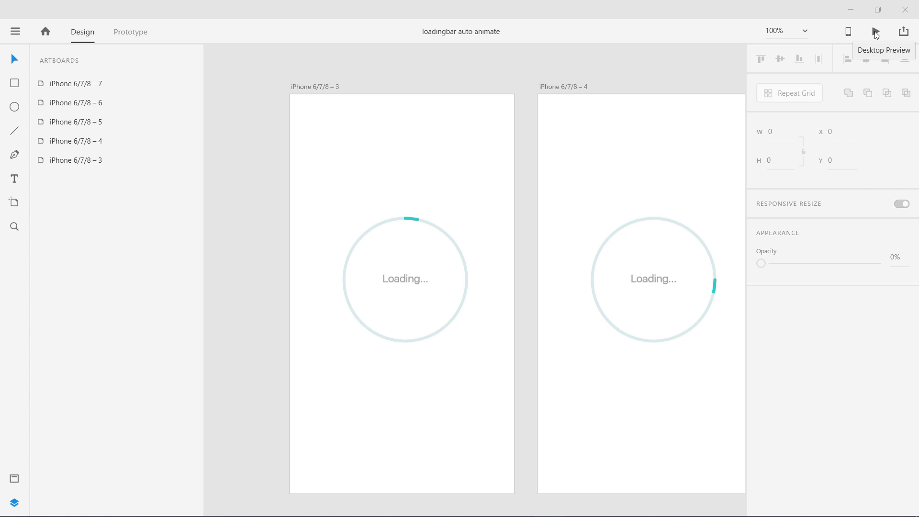
- Play the finished loading-bar animation in the desktop preview and review its artboards
click(875, 32)
drag(194, 58, 577, 52)
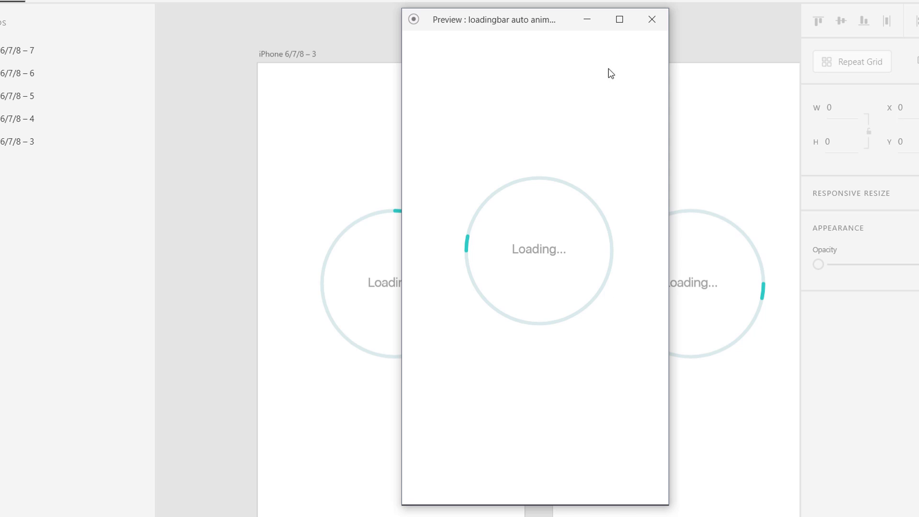
click(651, 19)
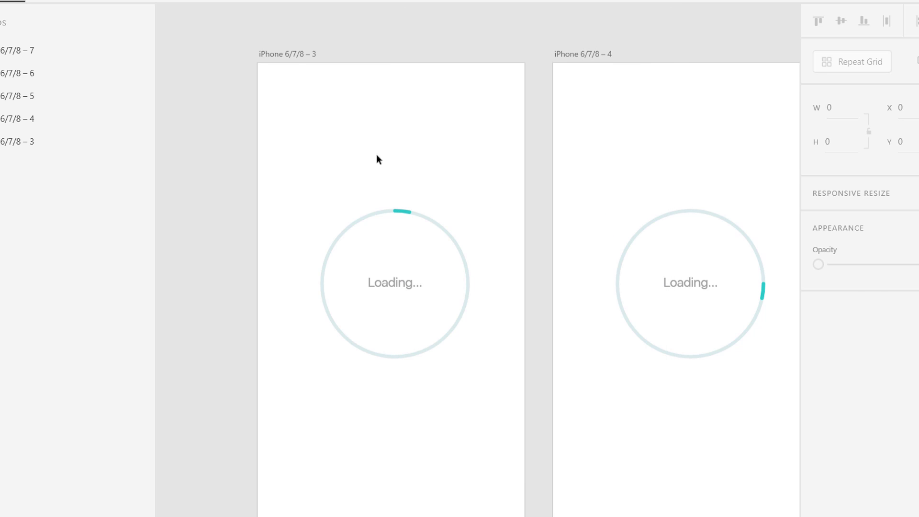
click(297, 53)
drag(238, 78, 176, 72)
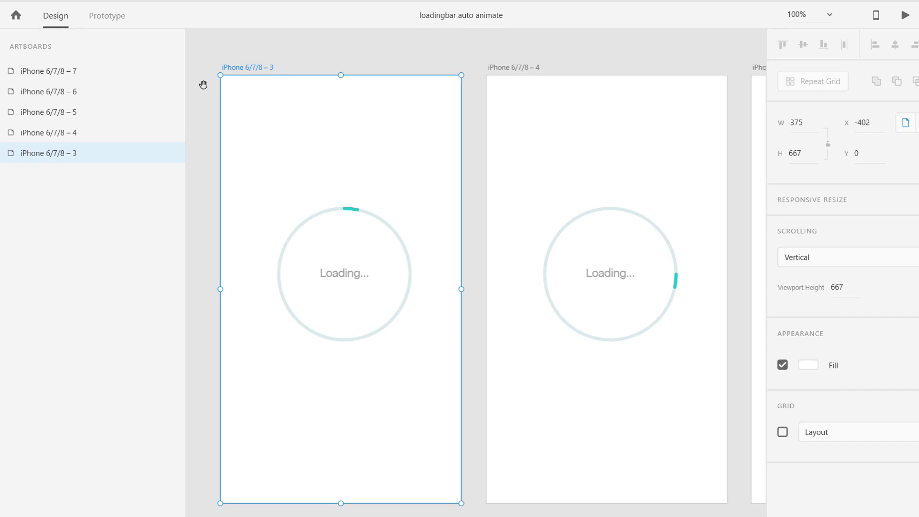
key(ctrl+minus)
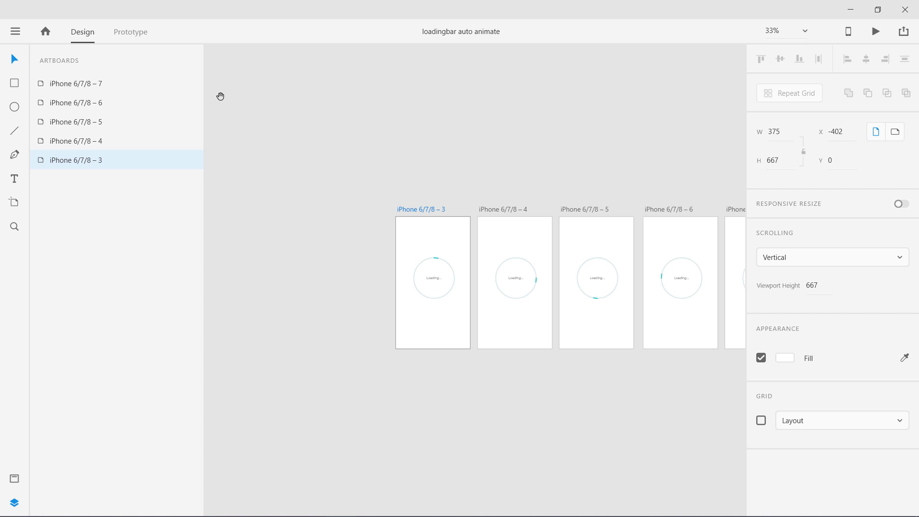
- Create a new document from the iPhone 6/7/8 preset, 375 × 667 px, and maximize its window
click(16, 33)
click(37, 56)
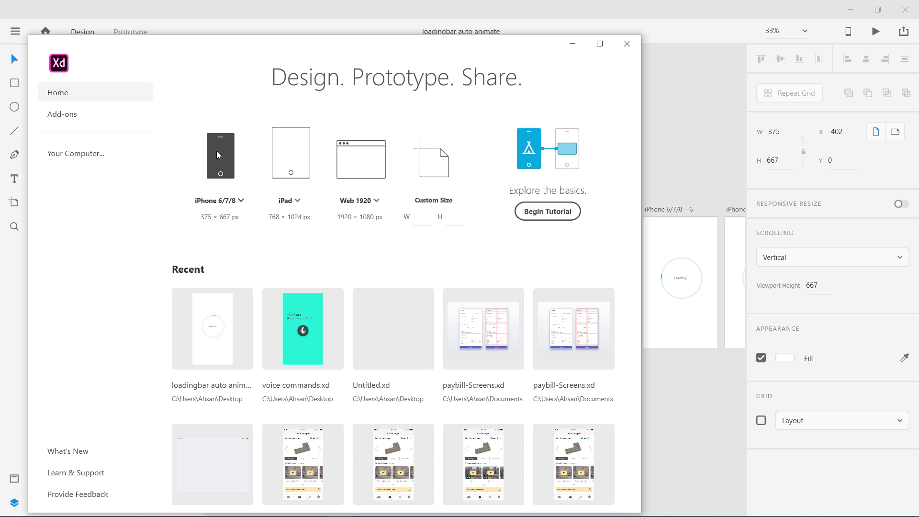
click(217, 152)
click(600, 44)
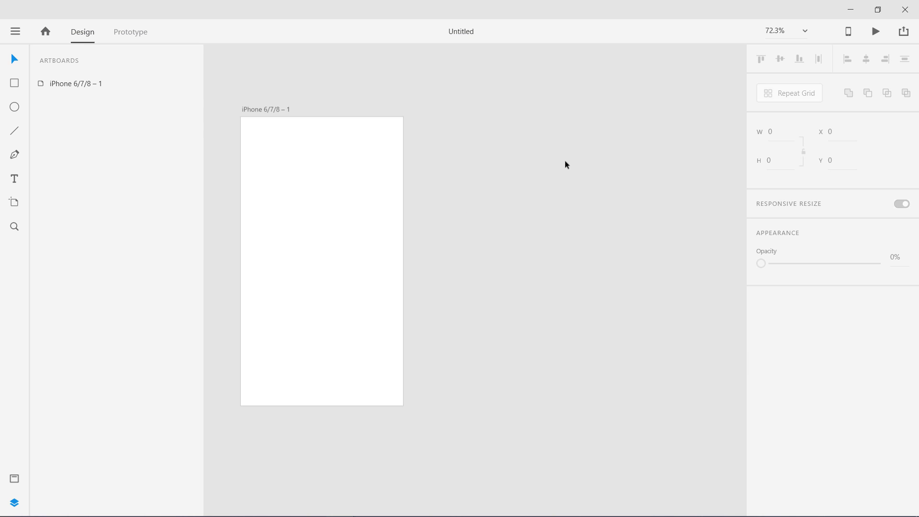
- Draw a circle sized 200 × 200 with locked proportions and move it to about X 88, Y 203 on the artboard
drag(312, 232, 423, 237)
scroll(424, 237, up, 2)
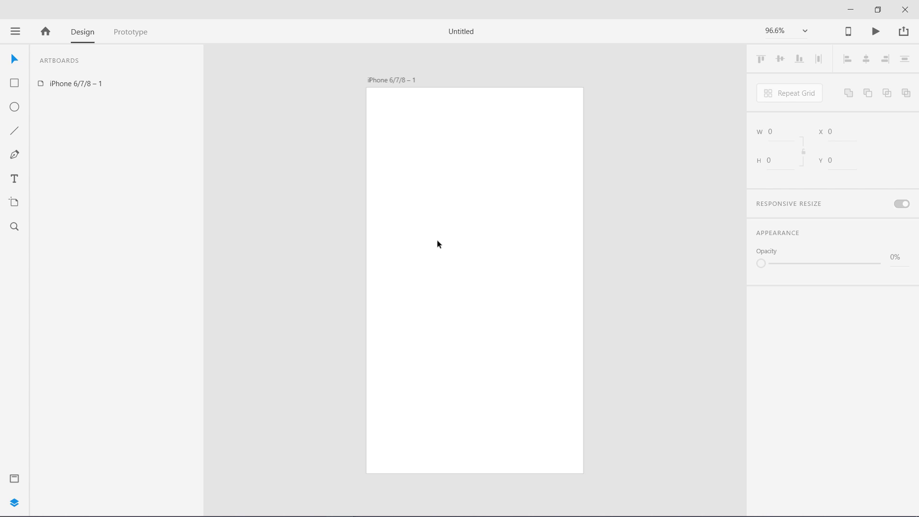
click(17, 107)
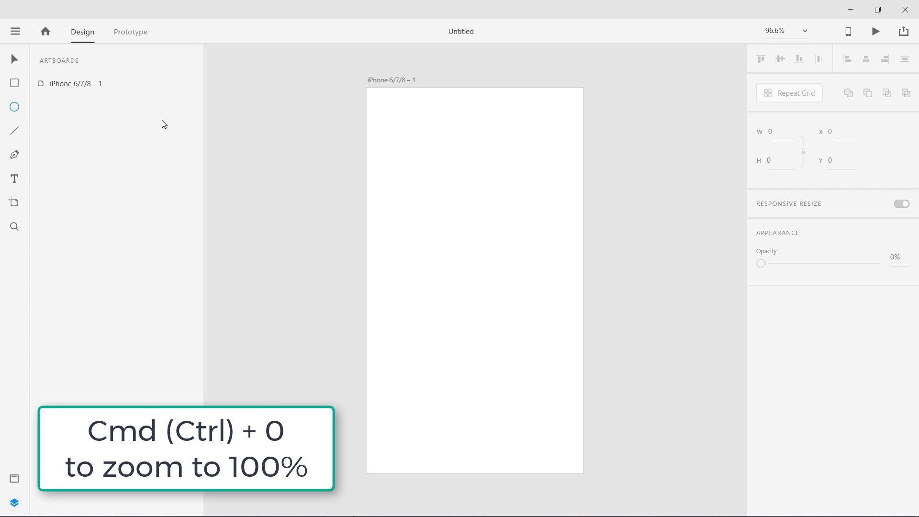
mouse_move(430, 178)
mouse_down()
mouse_move(460, 220)
mouse_move(553, 296)
mouse_move(546, 295)
mouse_up()
click(804, 152)
click(765, 162)
text(200)
key(Return)
key(v)
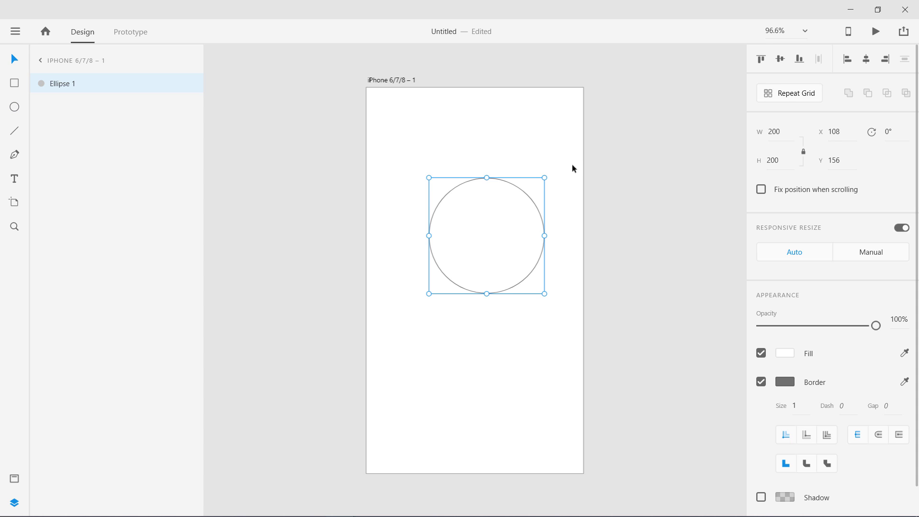
drag(504, 182, 491, 208)
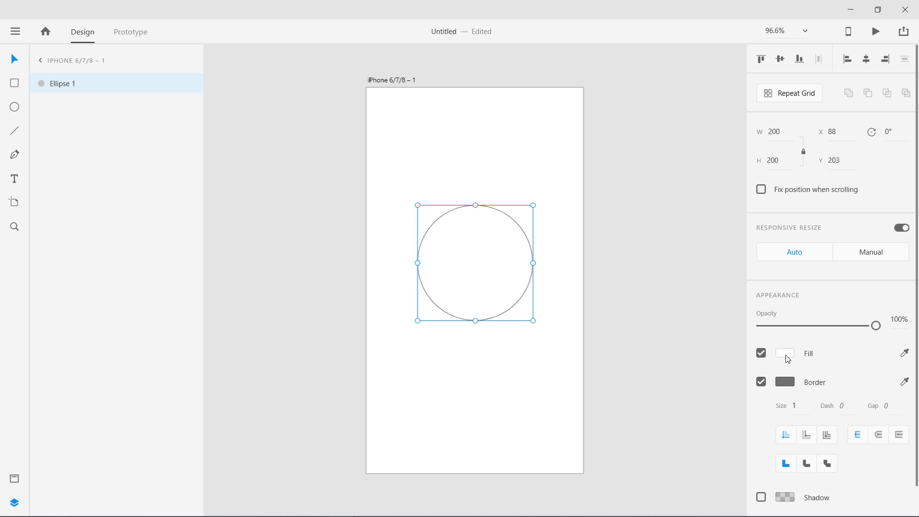
- Colour the circle's border blue, #2958C5, and set the border size to 5
click(786, 382)
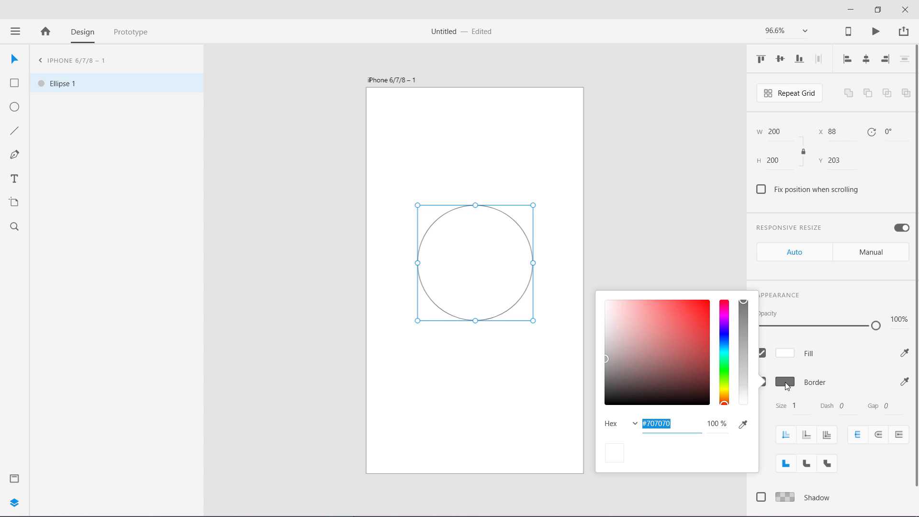
mouse_move(722, 356)
mouse_down()
mouse_move(724, 339)
mouse_move(689, 334)
mouse_move(688, 323)
mouse_up()
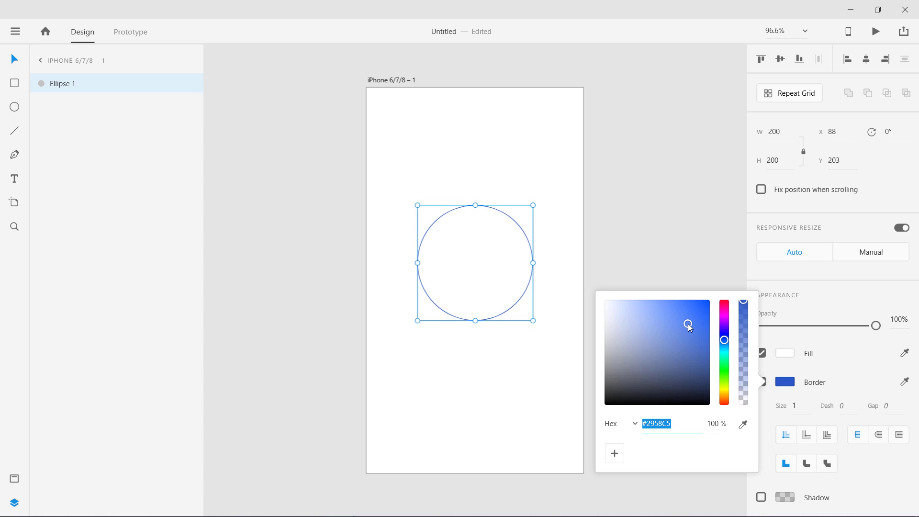
click(493, 364)
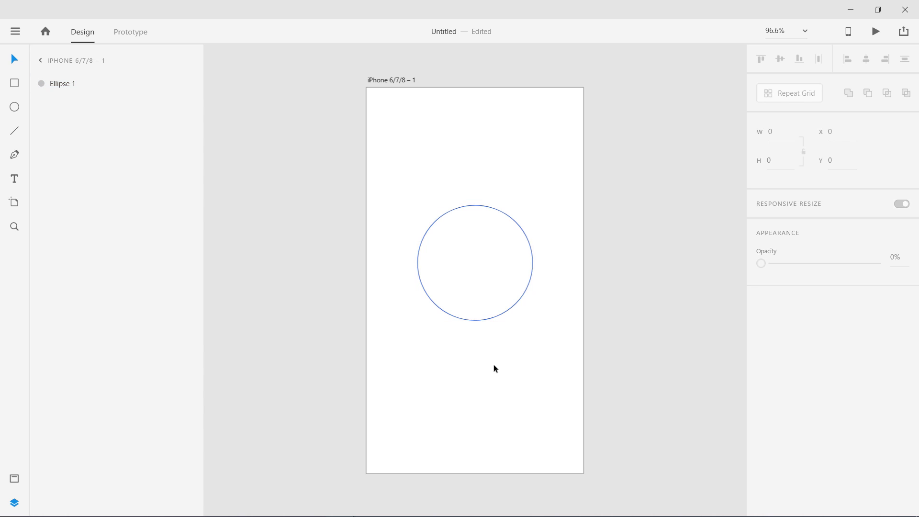
click(532, 259)
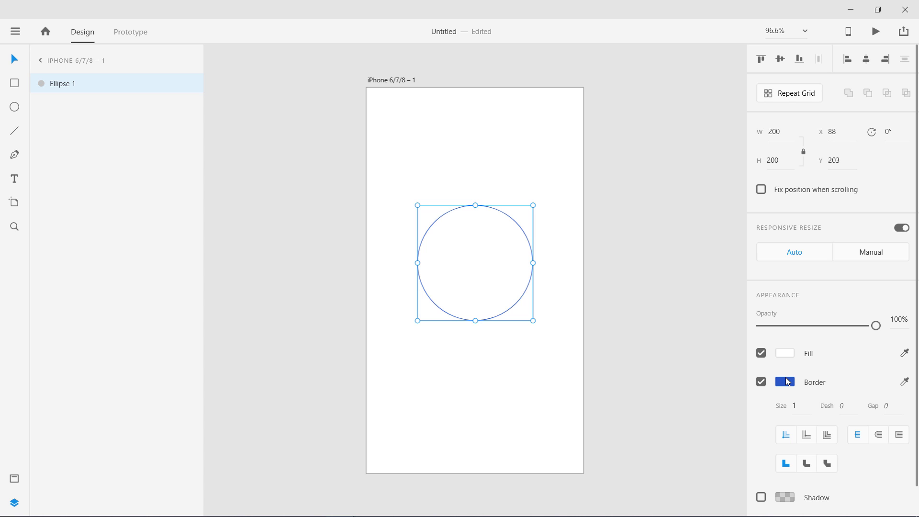
click(794, 406)
text(5)
key(Return)
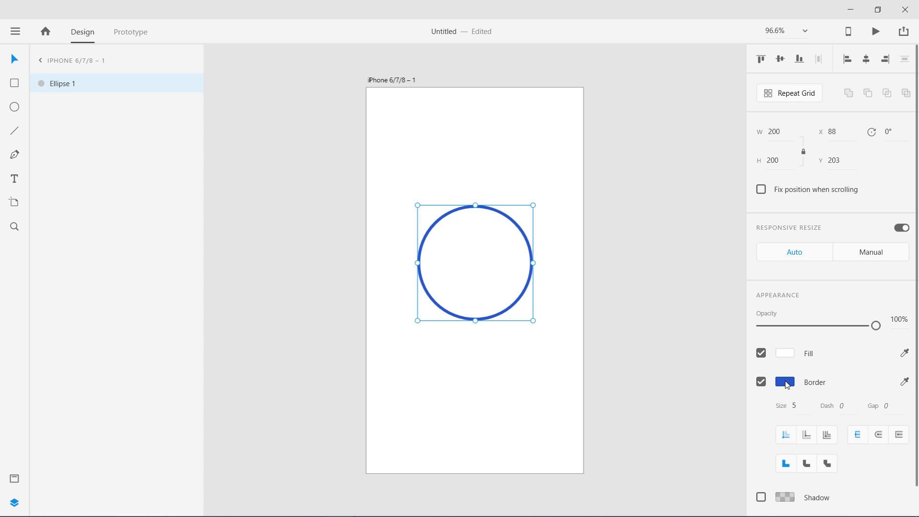
- Recolour the circle's border to pale blue-grey, #D7DCE9, and align the stroke to the outside of the shape
click(788, 385)
drag(651, 323, 612, 308)
click(495, 346)
click(503, 219)
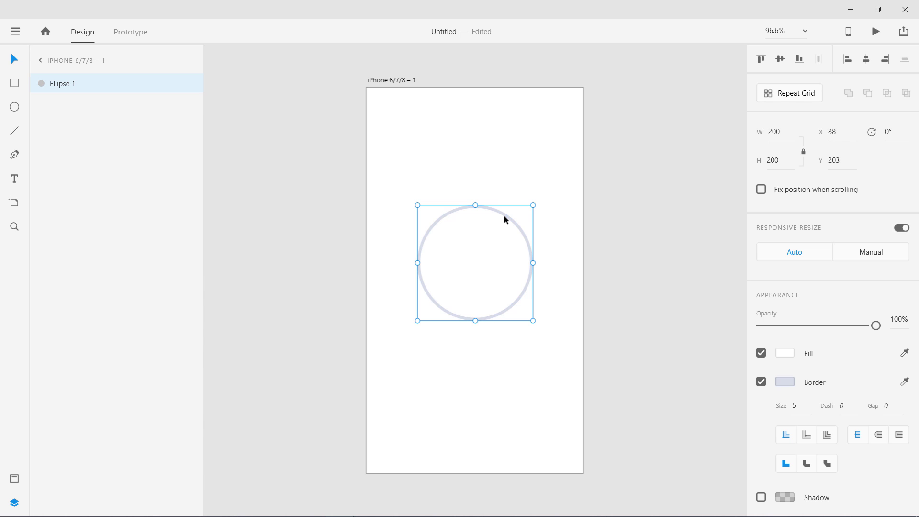
click(806, 436)
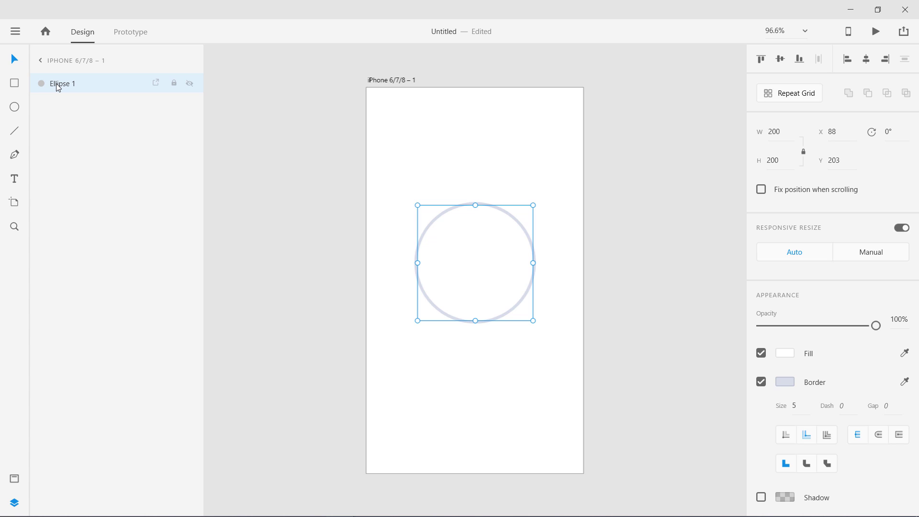
- Duplicate the circle in place and give the copy a blue #3361CE border, saving the colour as a swatch
key(ctrl+d)
click(410, 353)
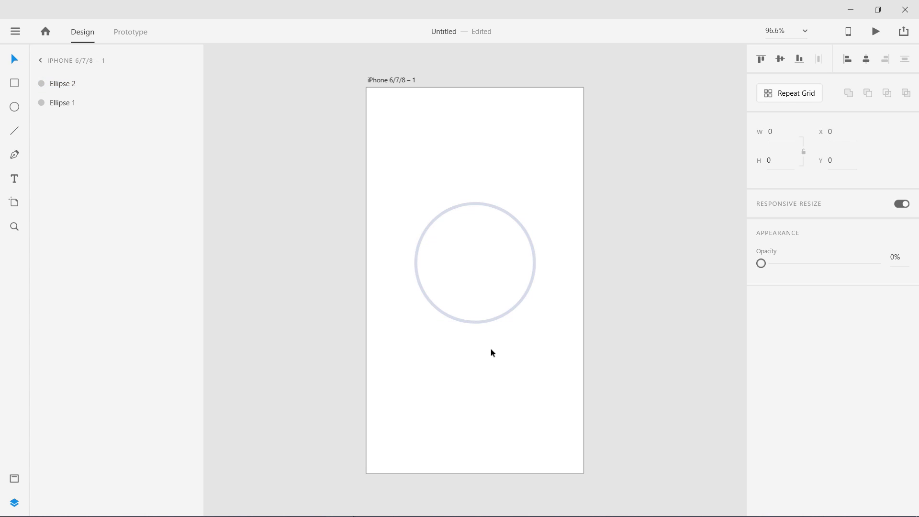
click(484, 320)
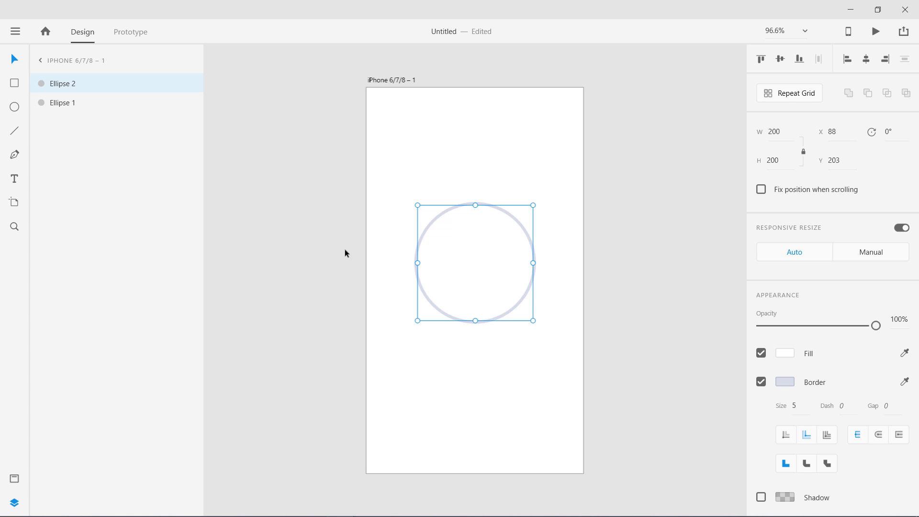
click(785, 381)
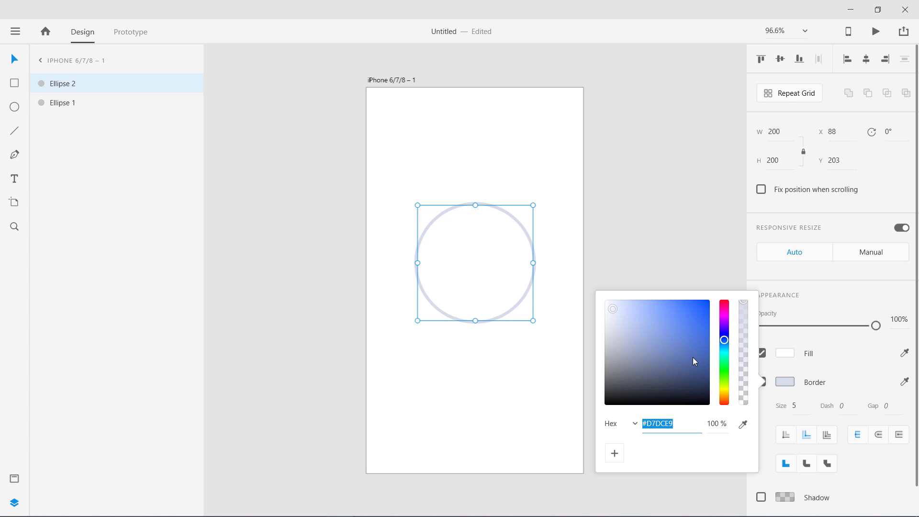
click(683, 319)
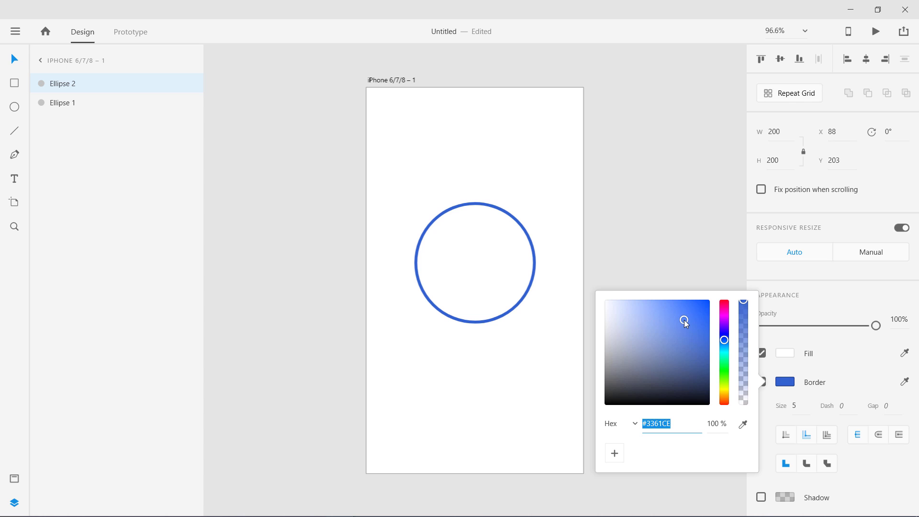
click(615, 452)
click(338, 338)
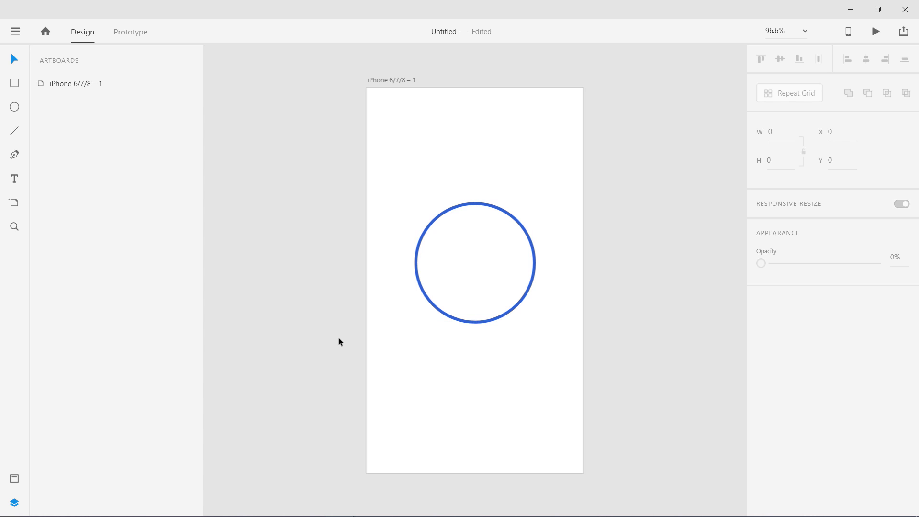
- Toggle the blue circle's visibility off and on to identify it and rename its layer "top"
click(524, 235)
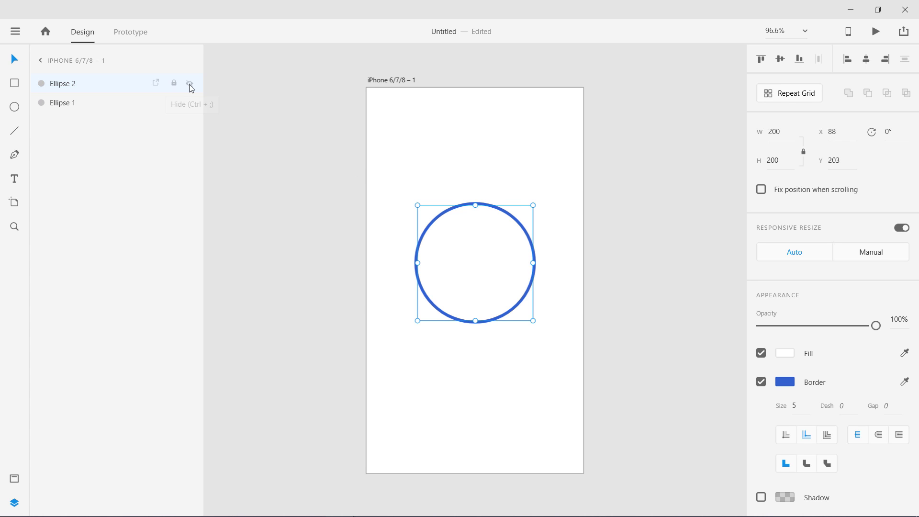
click(189, 84)
click(189, 84)
double_click(62, 83)
text(top)
key(Return)
- Rename the layer of the pale circle behind the blue one "back"
click(63, 102)
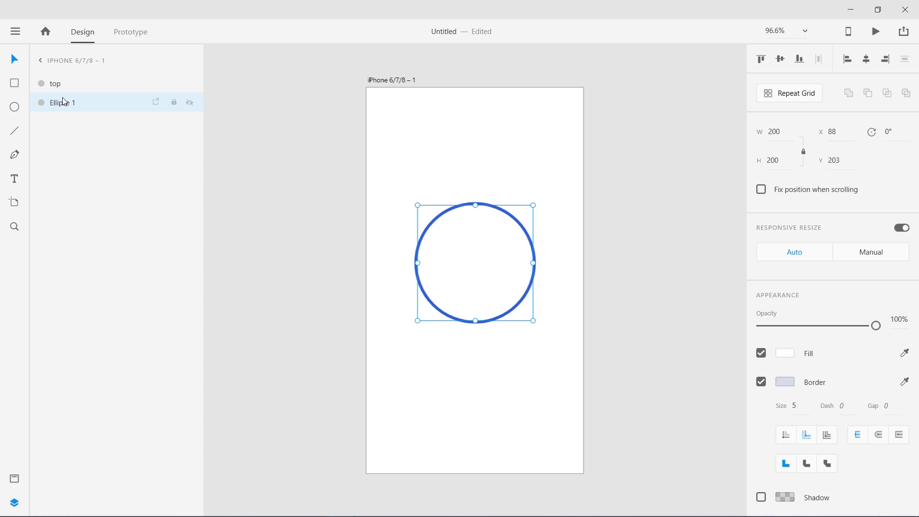
double_click(63, 101)
text(back)
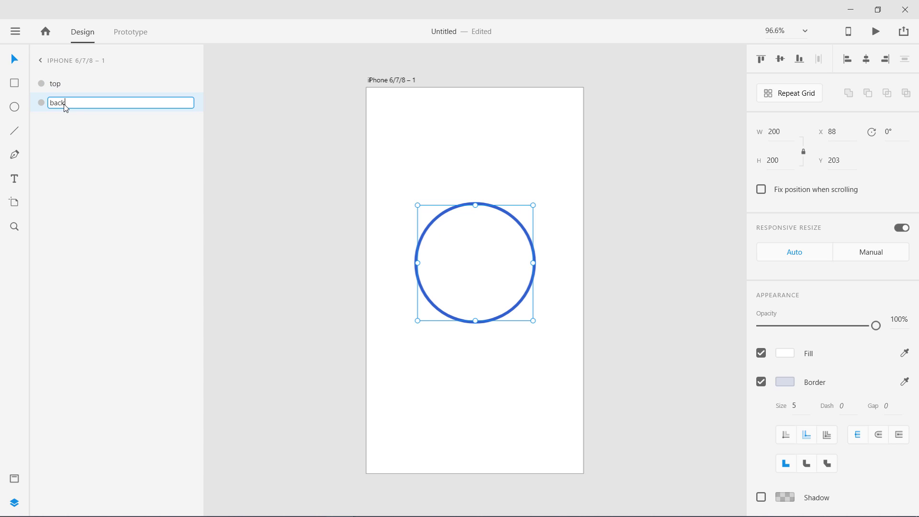
key(Return)
key(Escape)
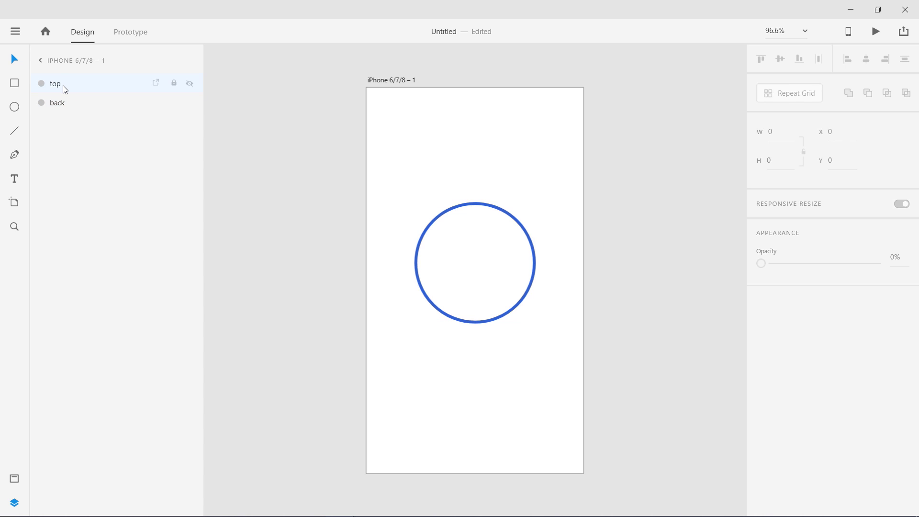
- Try border gap values of 700, 600 and 500 on the "top" circle
click(63, 86)
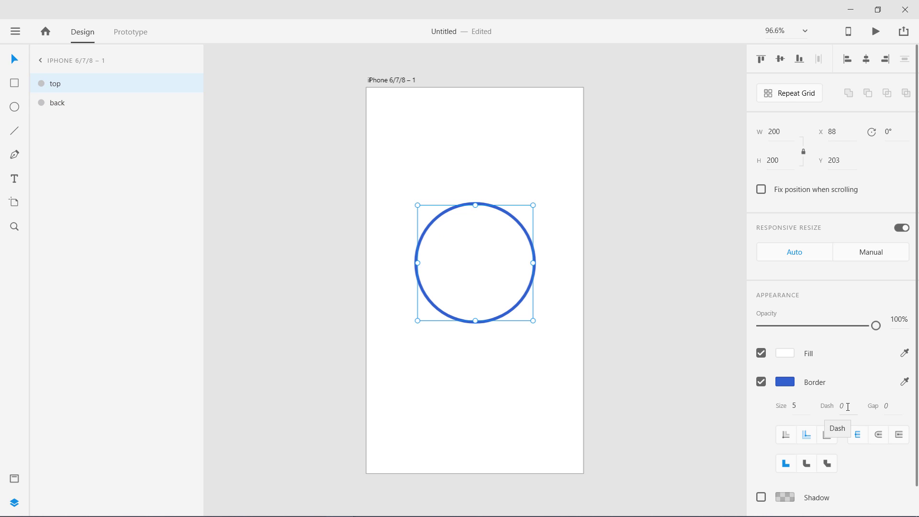
click(887, 406)
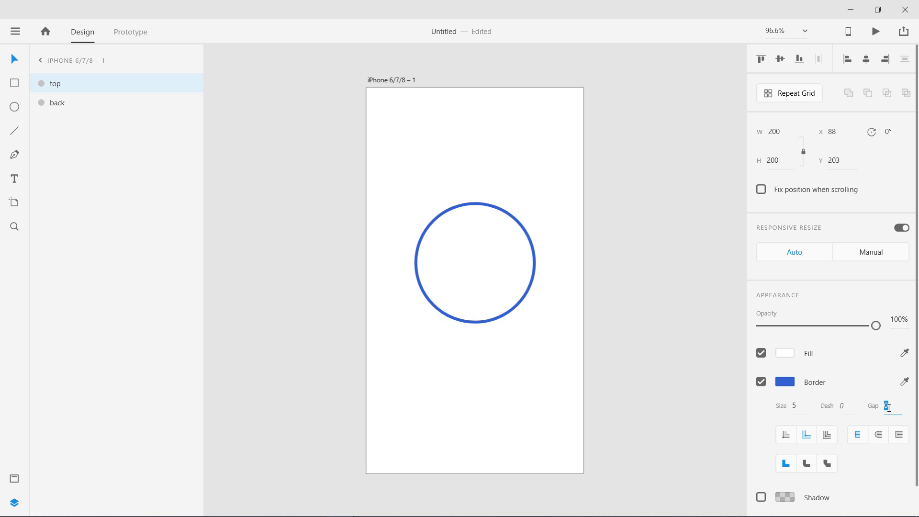
text(700)
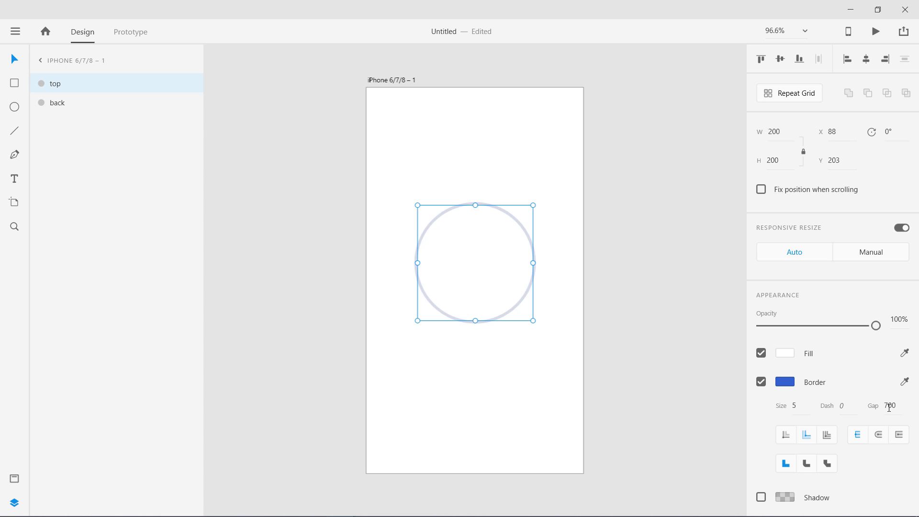
click(888, 403)
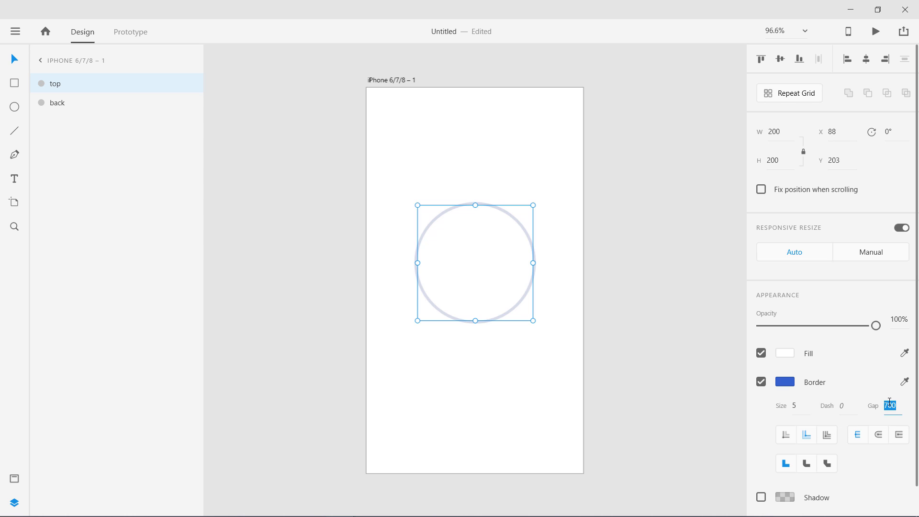
text(600)
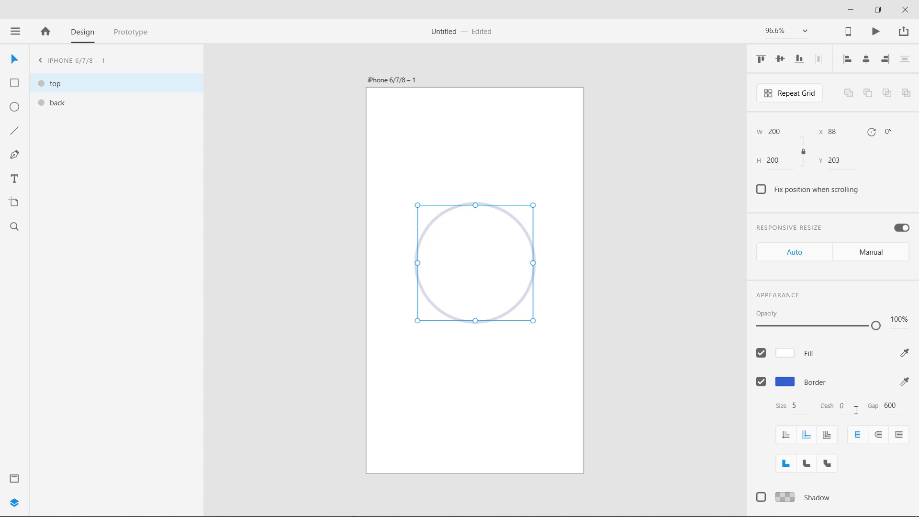
click(887, 403)
text(500)
- Set the "top" circle's border dash to 20 and its gap to 700
click(855, 405)
text(20)
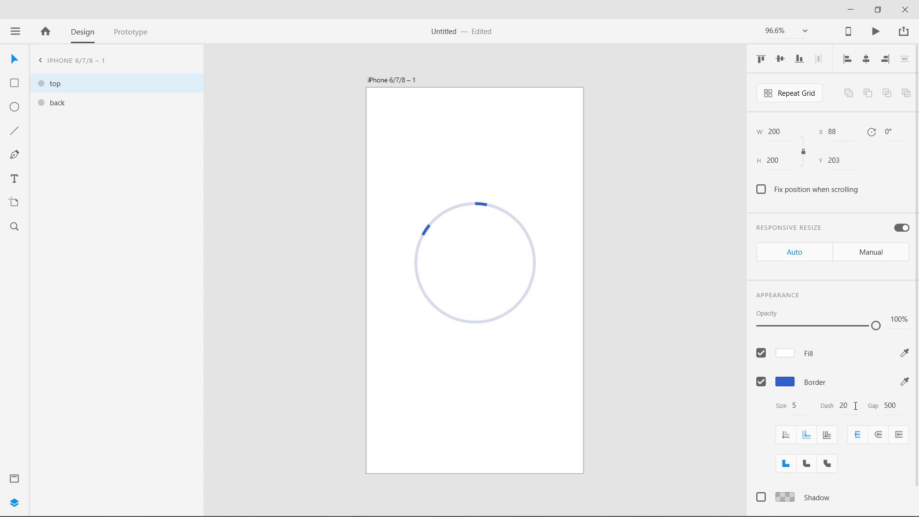
click(892, 406)
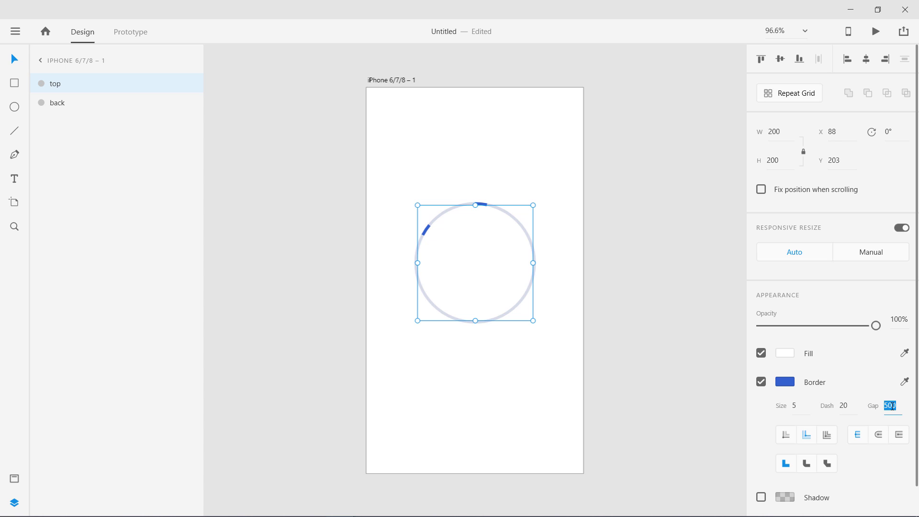
text(700)
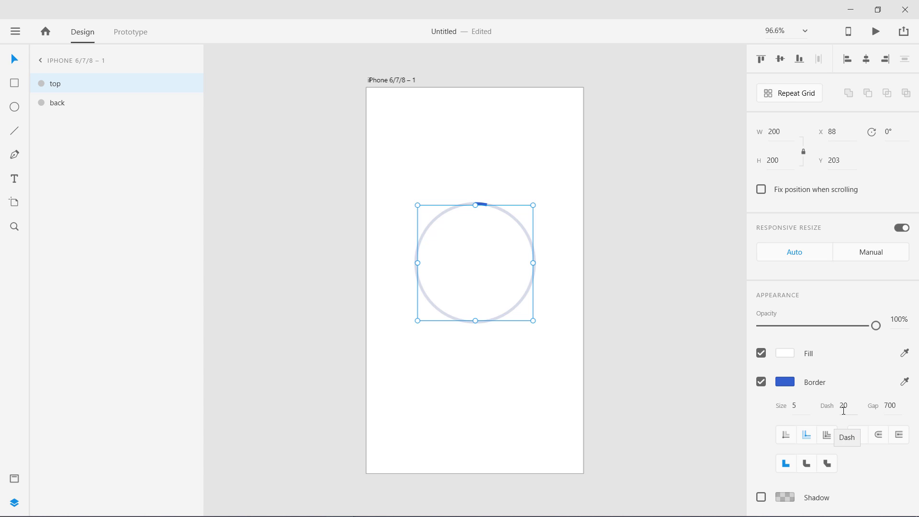
click(890, 407)
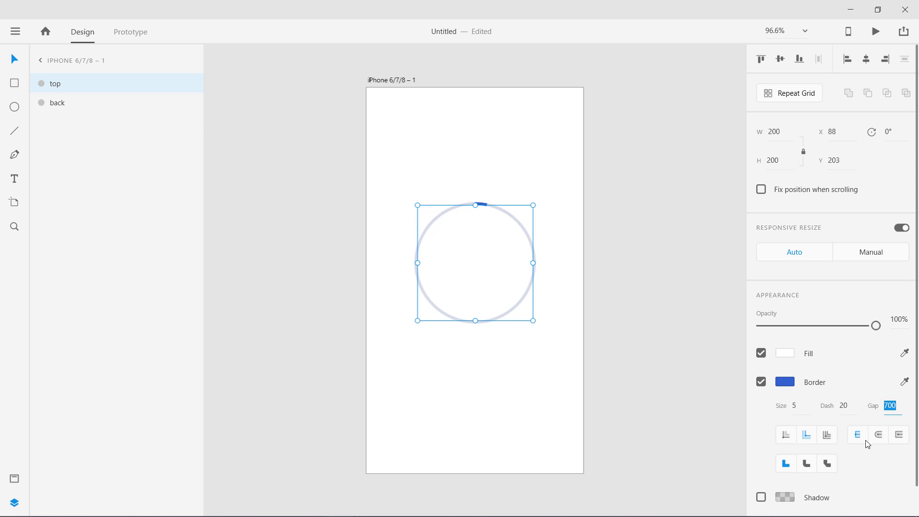
- Give the "top" circle's border round caps and set its gap to 800
click(879, 435)
click(889, 406)
text(80)
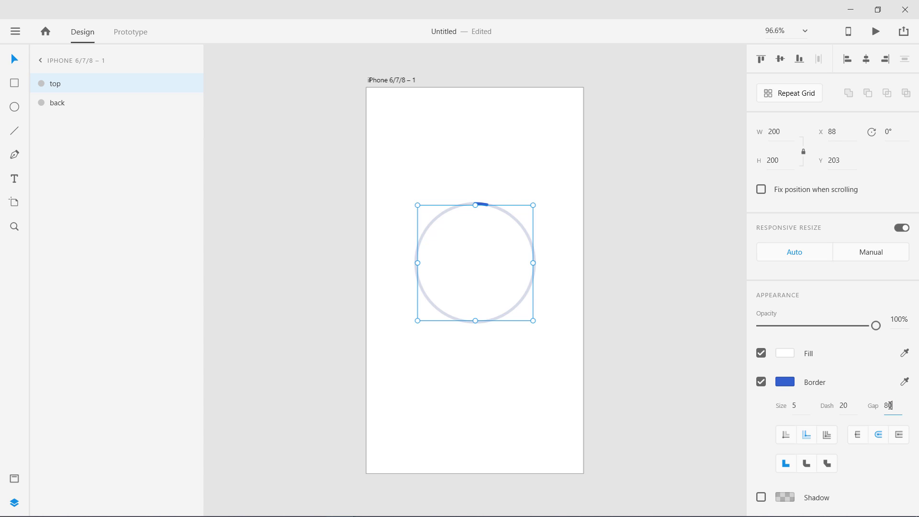
text(0)
key(Return)
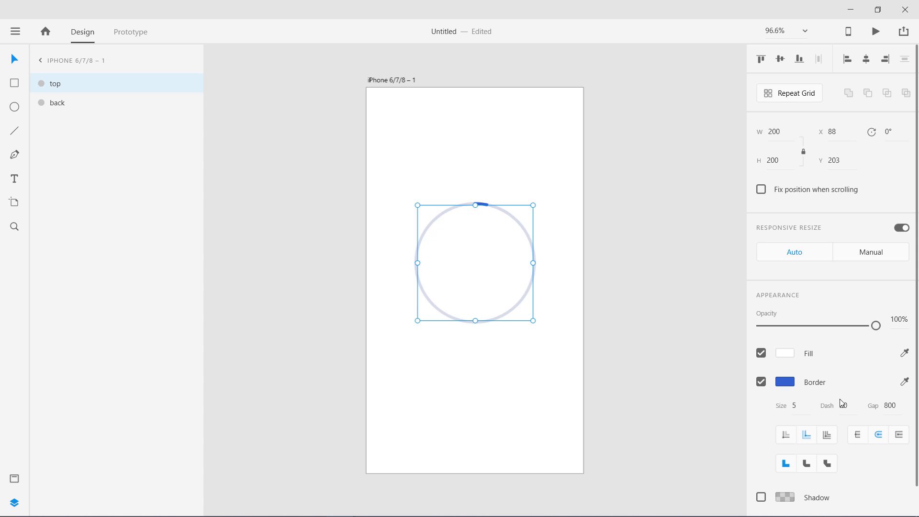
- Try border dash values of 10 and 30 on the "top" circle
click(847, 405)
text(10)
key(Return)
click(846, 406)
text(30)
key(Return)
- Set the "top" circle's border dash to 50 and deselect the circle
click(846, 406)
text(50)
key(Return)
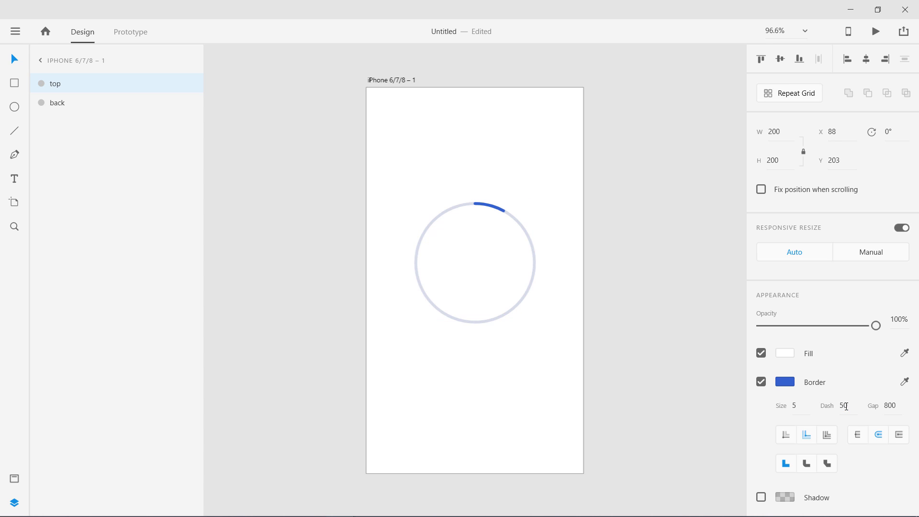
click(527, 388)
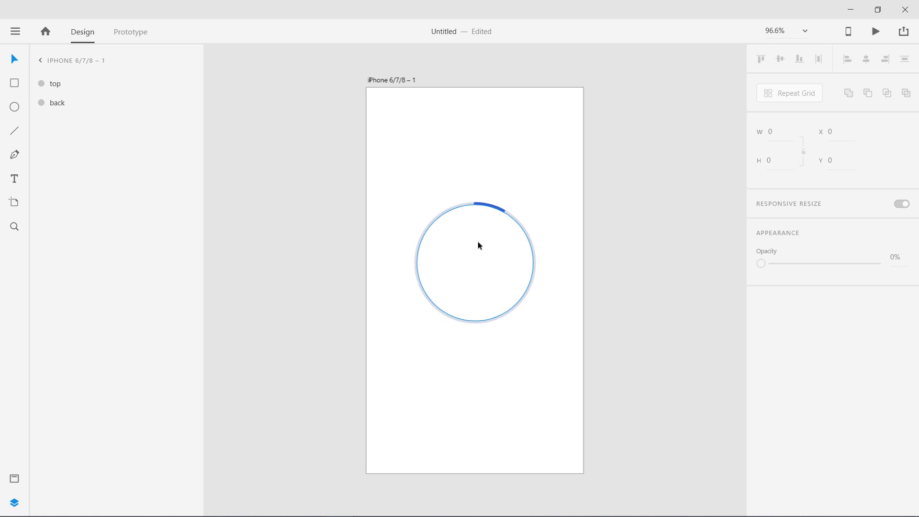
click(484, 207)
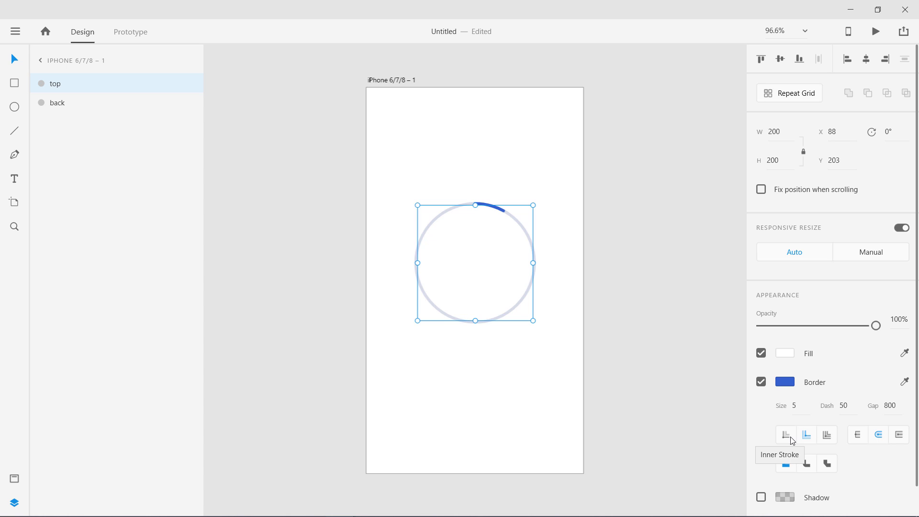
click(846, 407)
click(798, 405)
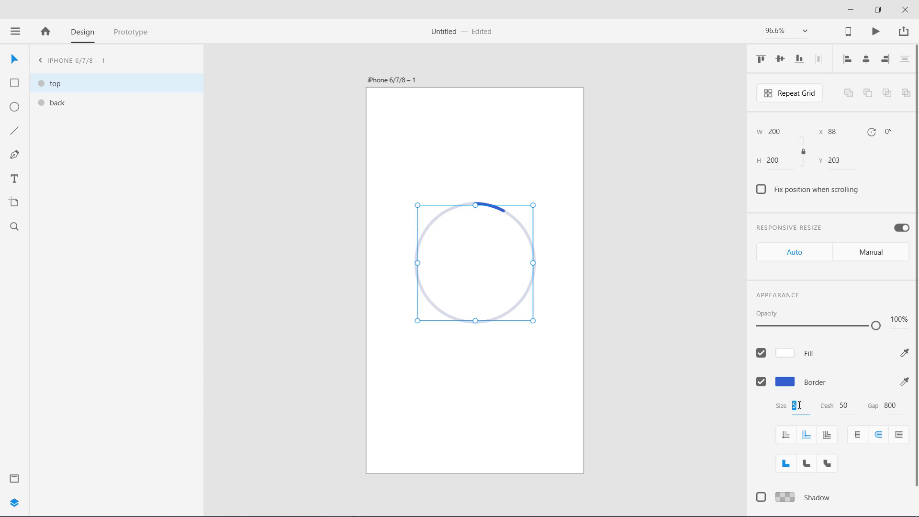
click(896, 410)
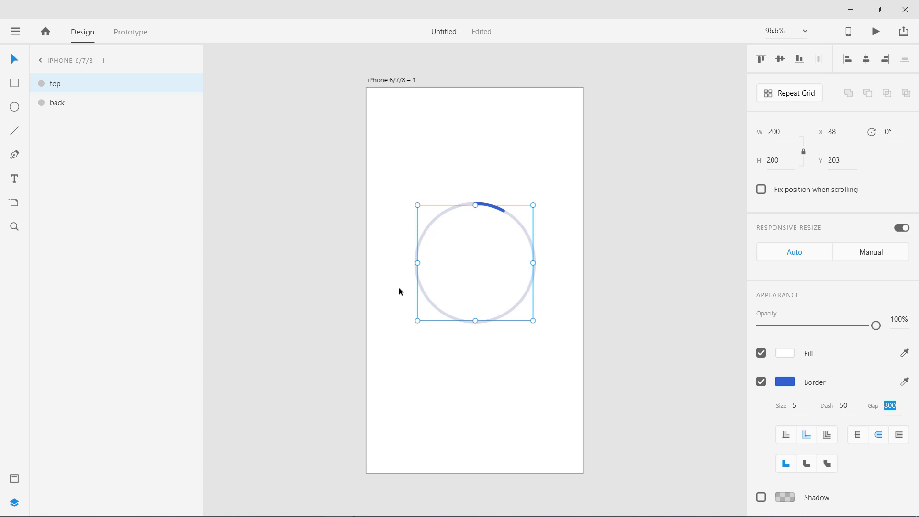
click(391, 335)
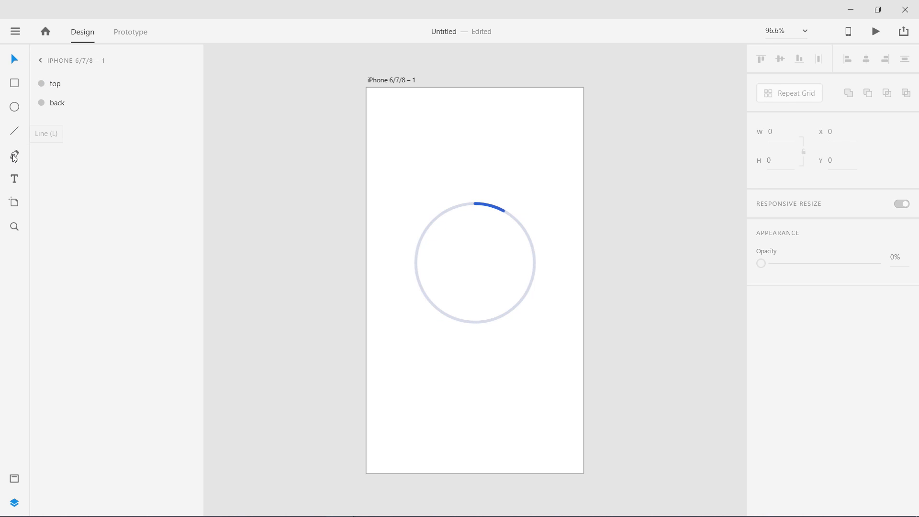
- Add the text "Loading" inside the ring and centre it horizontally on the artboard
click(15, 182)
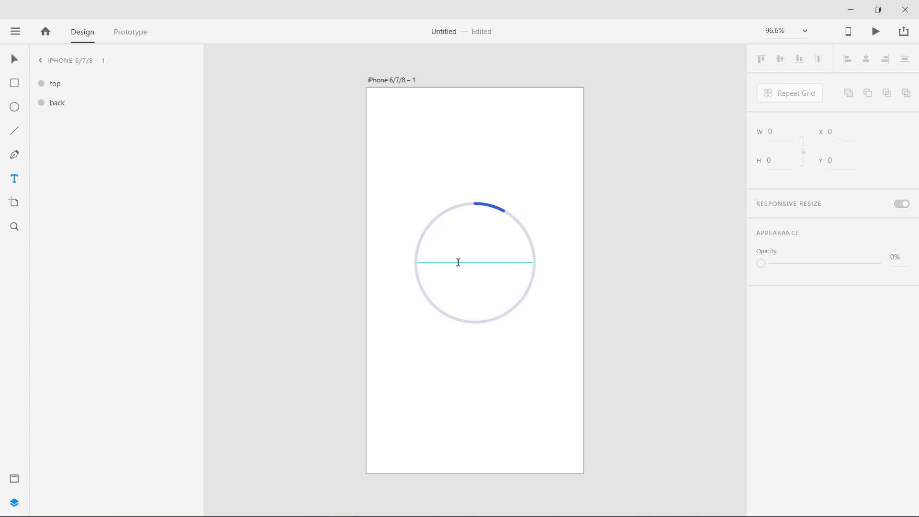
click(457, 261)
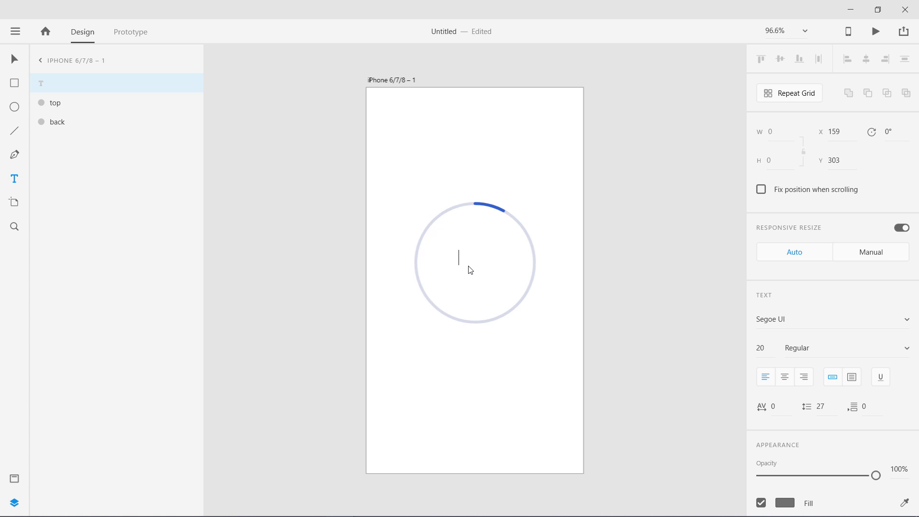
text(Loading)
key(Escape)
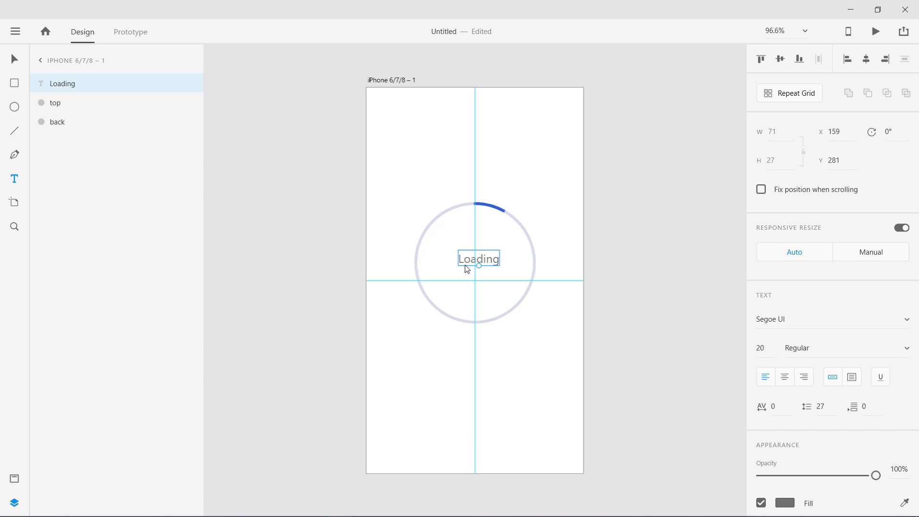
drag(479, 262, 474, 261)
click(533, 351)
- Recolour the "Loading" text to the light blue-grey #A1ABB4
scroll(536, 351, right, 5)
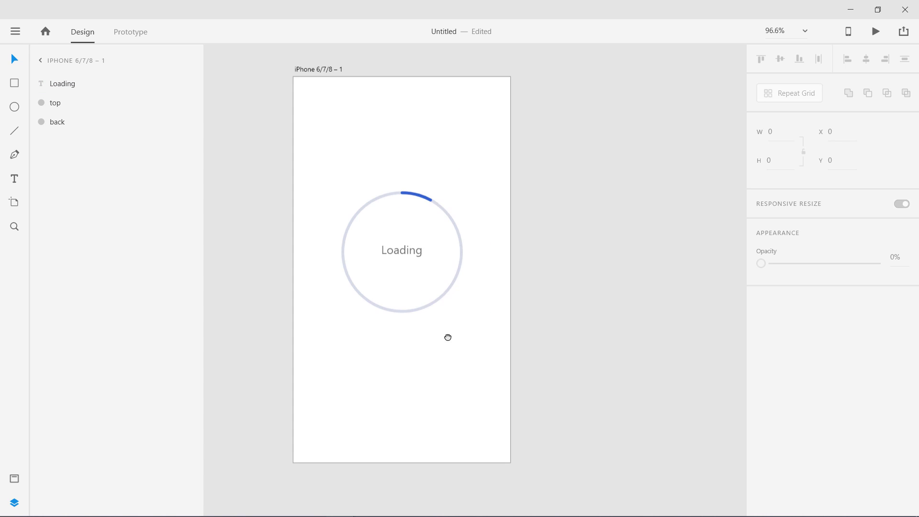
click(351, 256)
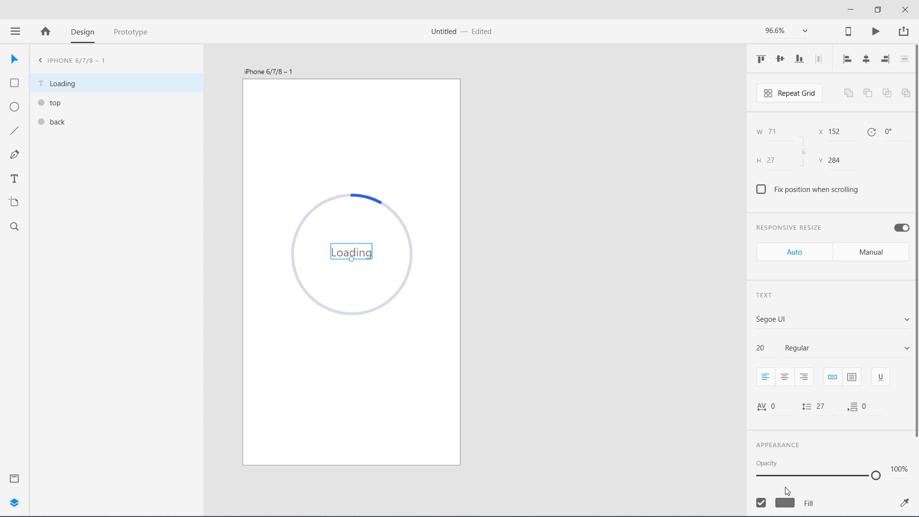
click(783, 503)
drag(606, 383, 591, 377)
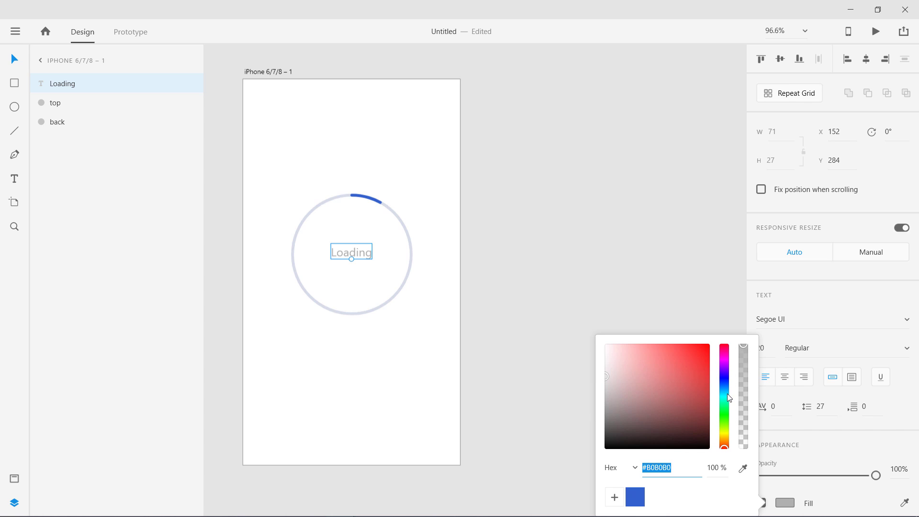
drag(724, 398, 724, 388)
click(609, 355)
drag(610, 356, 615, 375)
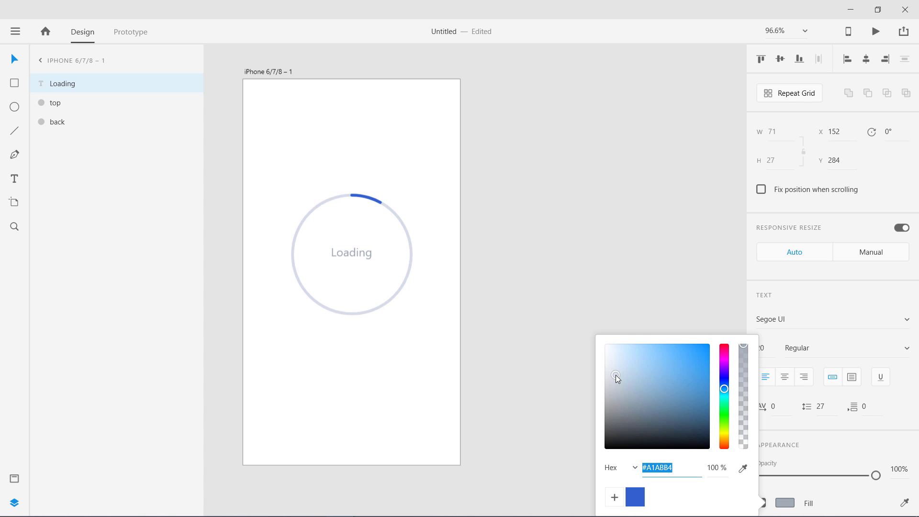
click(433, 346)
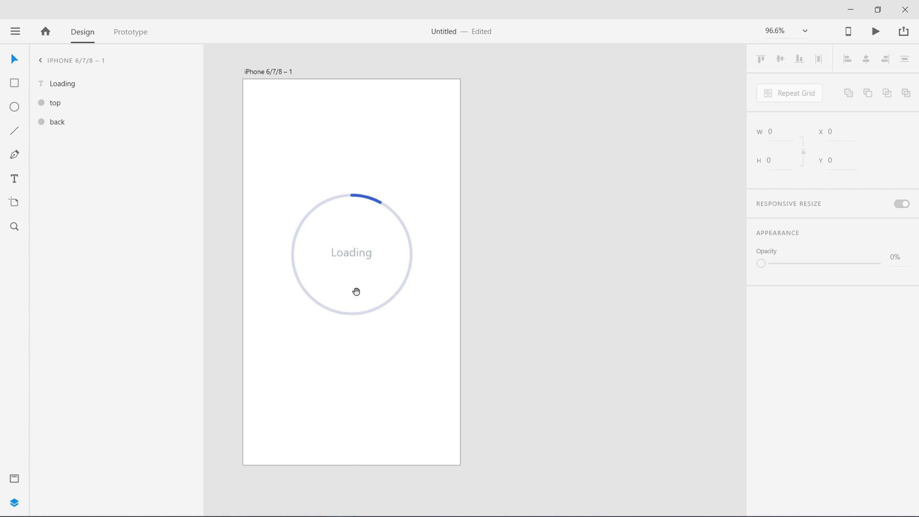
- Duplicate the first artboard to its right and set the rotation of the copy's "top" circle to 90°
click(279, 73)
drag(279, 72, 510, 70)
scroll(459, 134, right, 3)
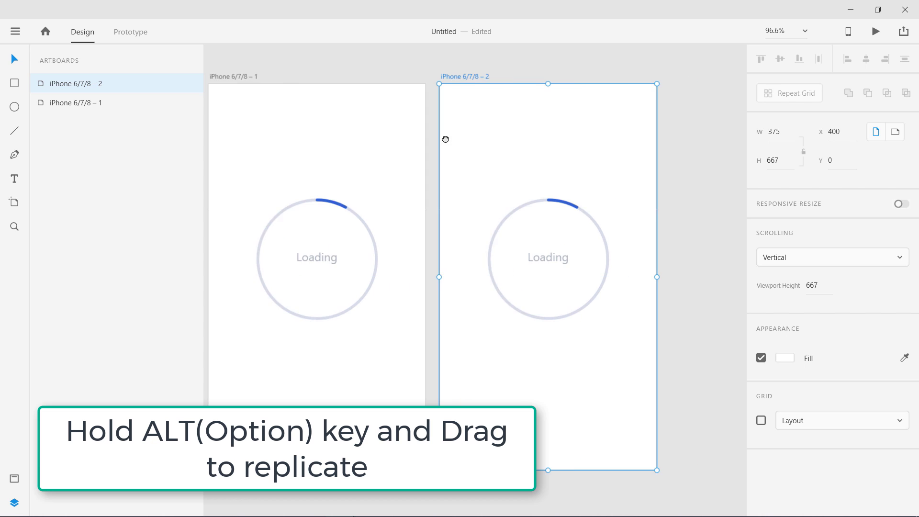
click(524, 198)
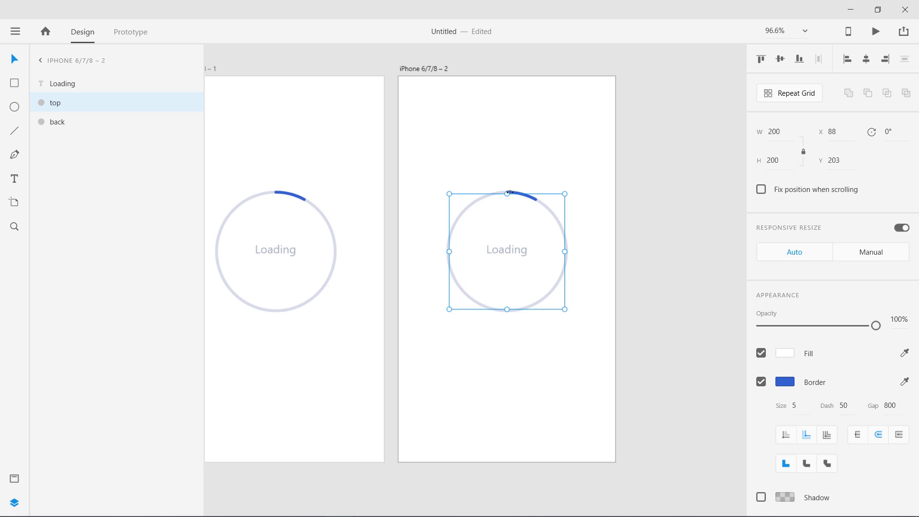
click(888, 132)
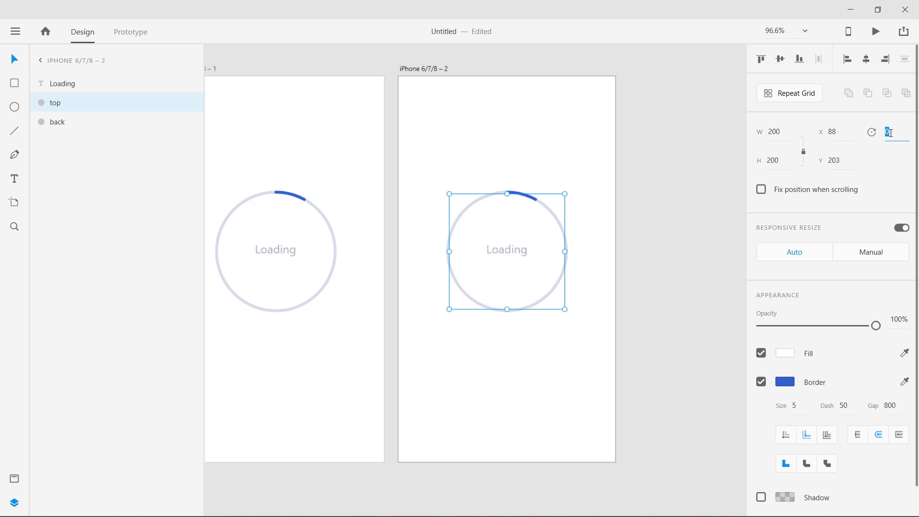
text(90)
key(Return)
- Duplicate the second artboard to its right and set the rotation of the copy's "top" circle to 180°
scroll(482, 217, right, 5)
click(307, 78)
drag(307, 78, 533, 78)
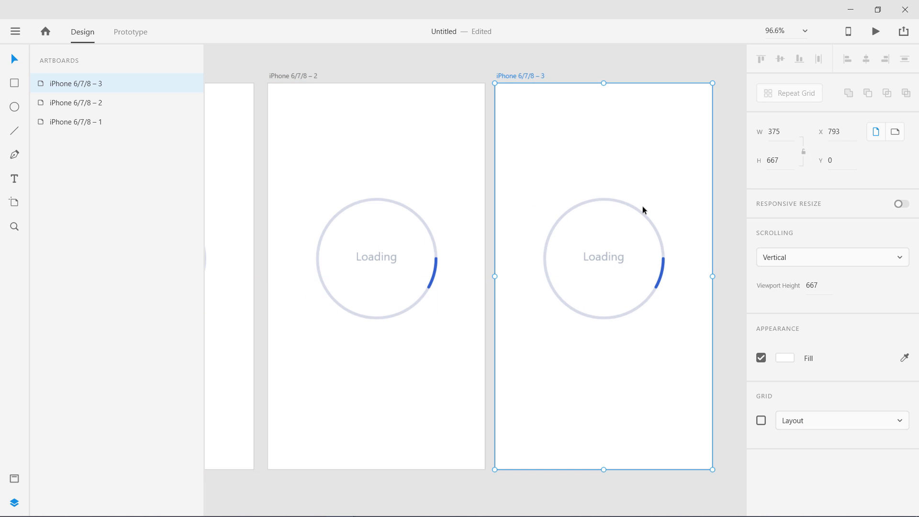
click(663, 267)
click(889, 133)
text(180)
key(Return)
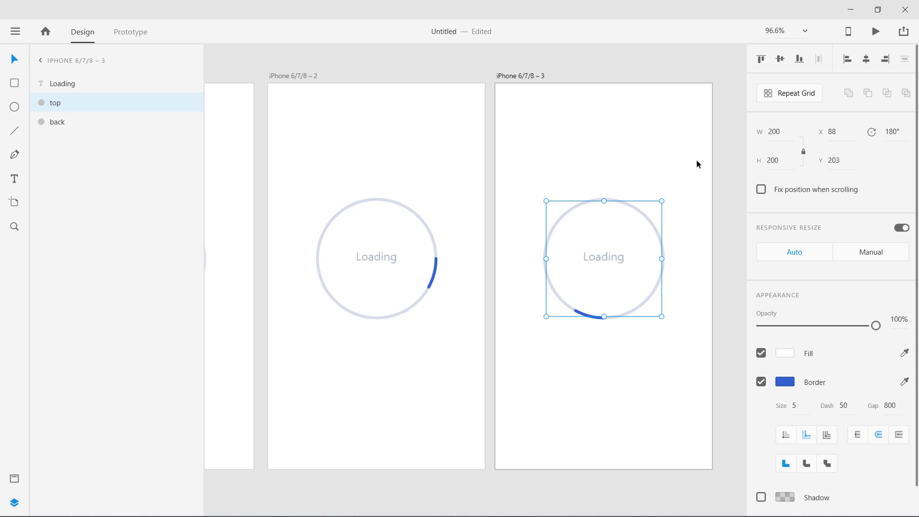
- Duplicate the third artboard to its right and set the rotation of the copy's "top" circle to 270°
click(722, 148)
drag(662, 154, 514, 152)
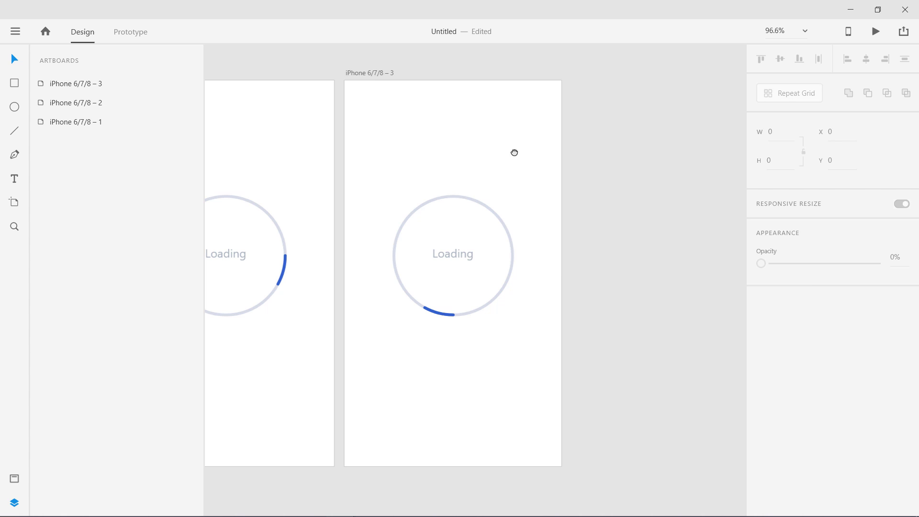
click(372, 72)
drag(361, 72, 601, 68)
scroll(519, 248, right, 3)
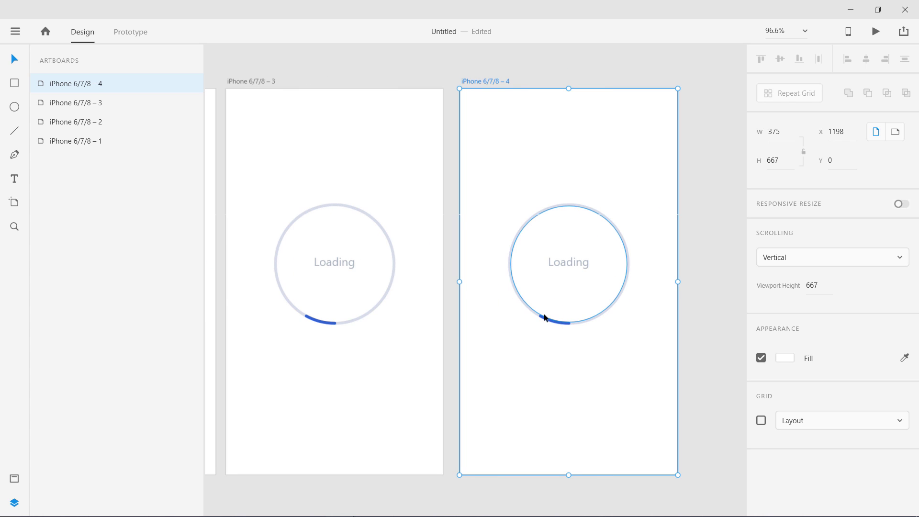
click(546, 320)
click(890, 133)
text(270)
key(Return)
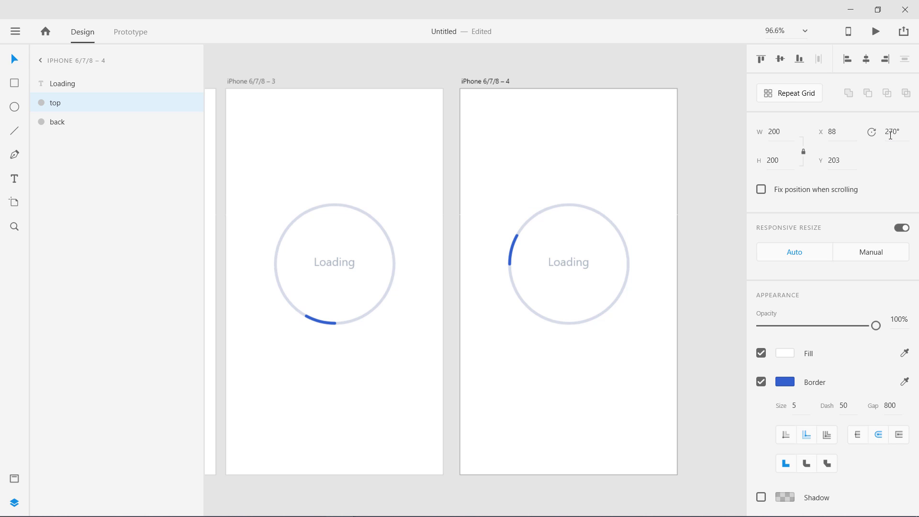
- Duplicate the fourth artboard to its right and set the rotation of the copy's "top" circle to 360°
click(722, 162)
drag(642, 193, 458, 193)
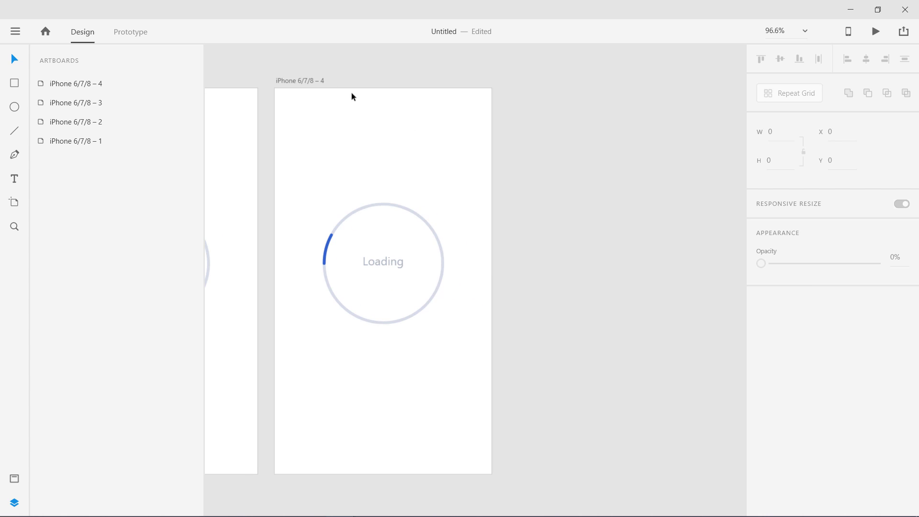
click(307, 82)
drag(311, 82, 549, 83)
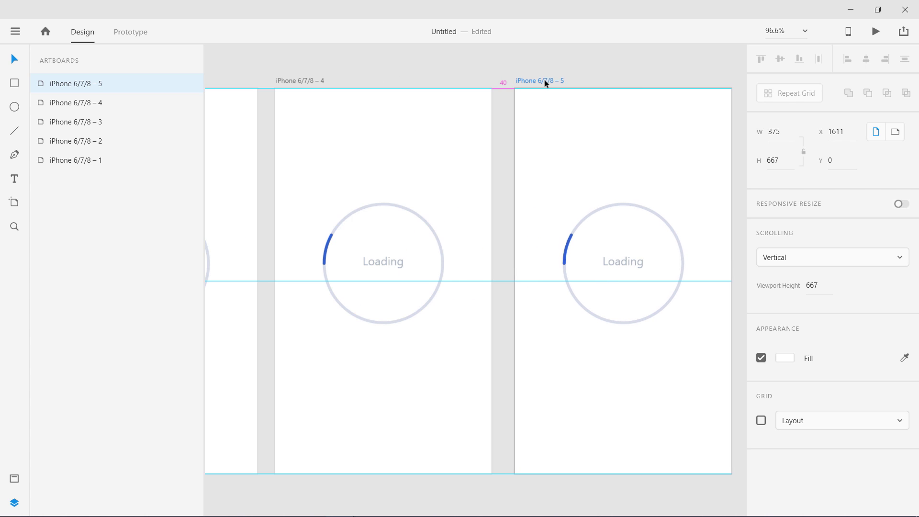
click(596, 213)
click(884, 133)
text(360)
key(Return)
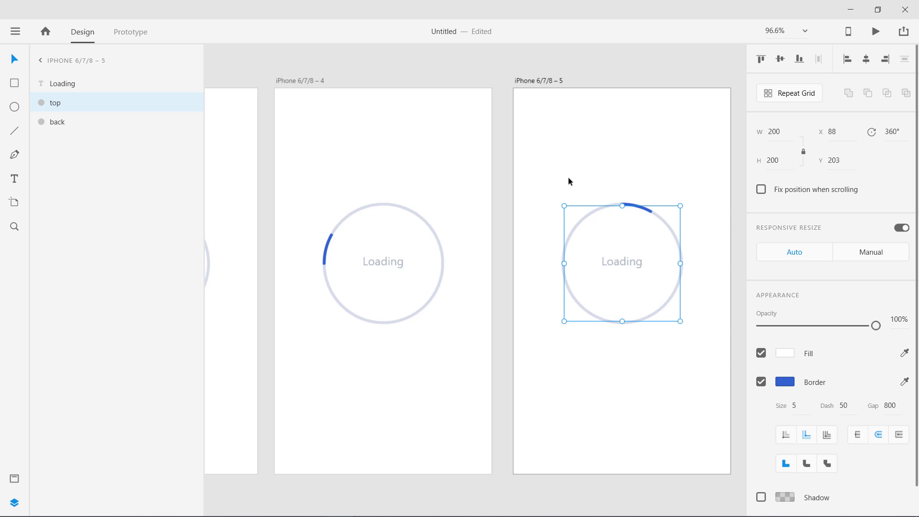
click(508, 166)
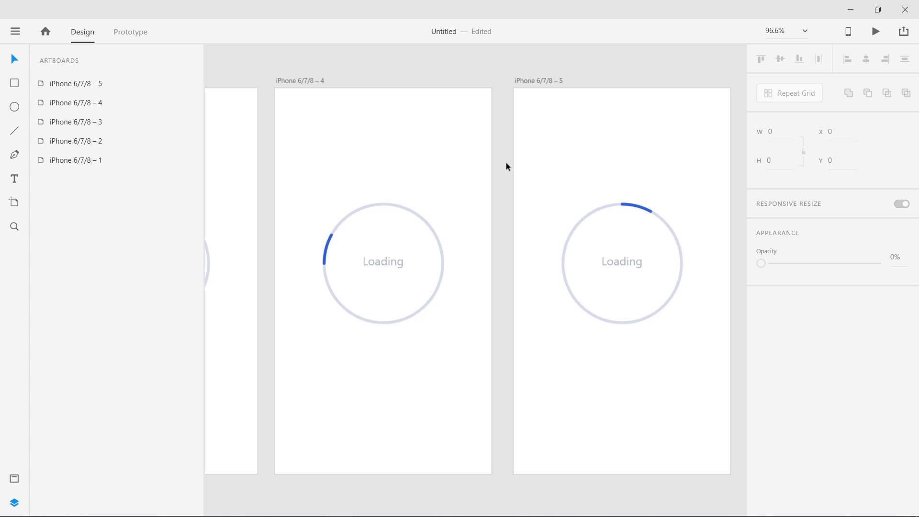
- Switch to Prototype mode and make iPhone 6/7/8 – 1 the home artboard
key(ctrl+minus)
key(ctrl+minus)
key(ctrl+minus)
drag(402, 276, 492, 216)
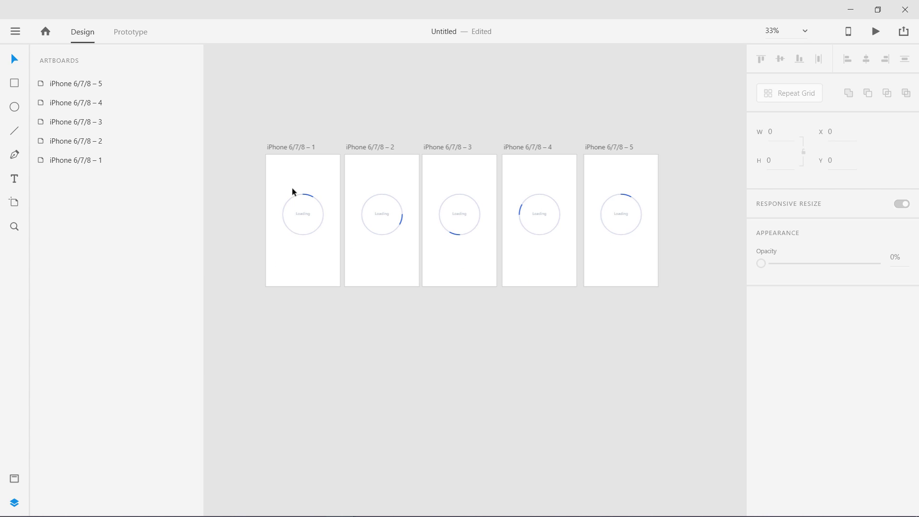
click(598, 146)
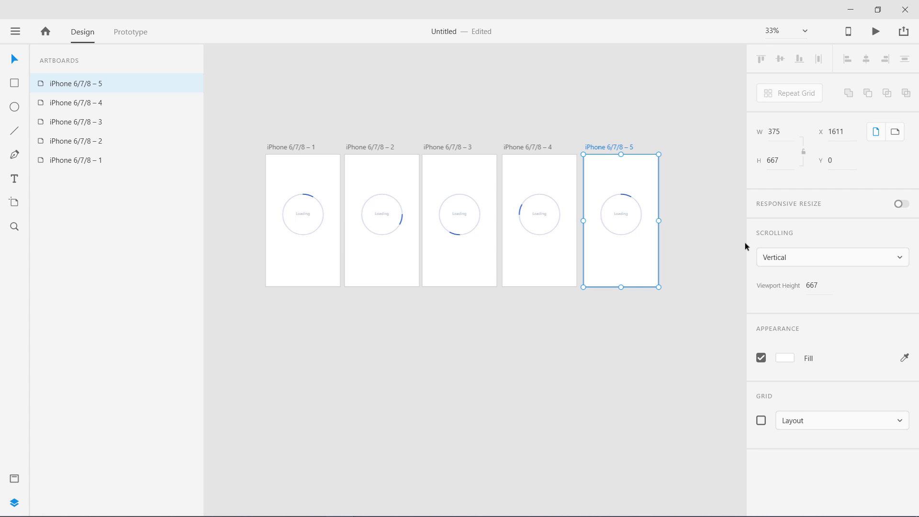
click(130, 33)
click(365, 95)
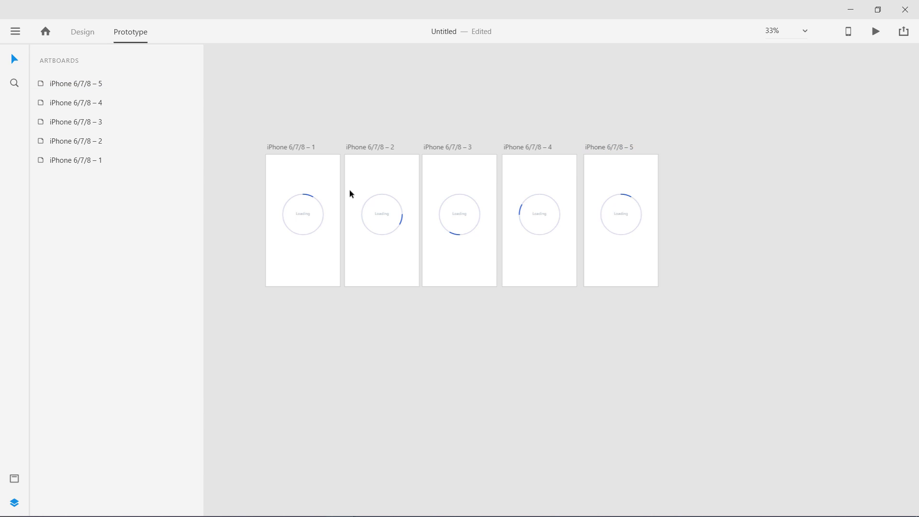
click(299, 150)
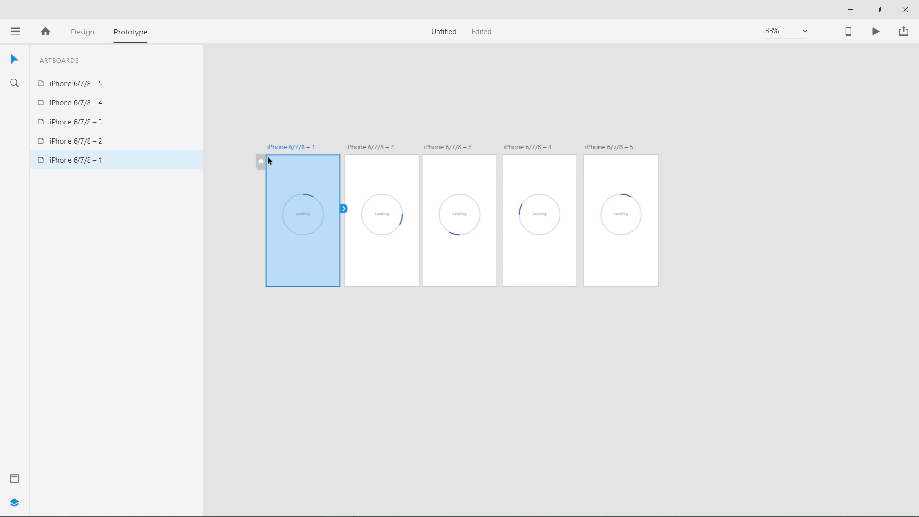
click(261, 162)
- Link artboard iPhone 6/7/8 – 1 to iPhone 6/7/8 – 2 with a Time trigger and a 0.2 s delay
drag(345, 211, 381, 252)
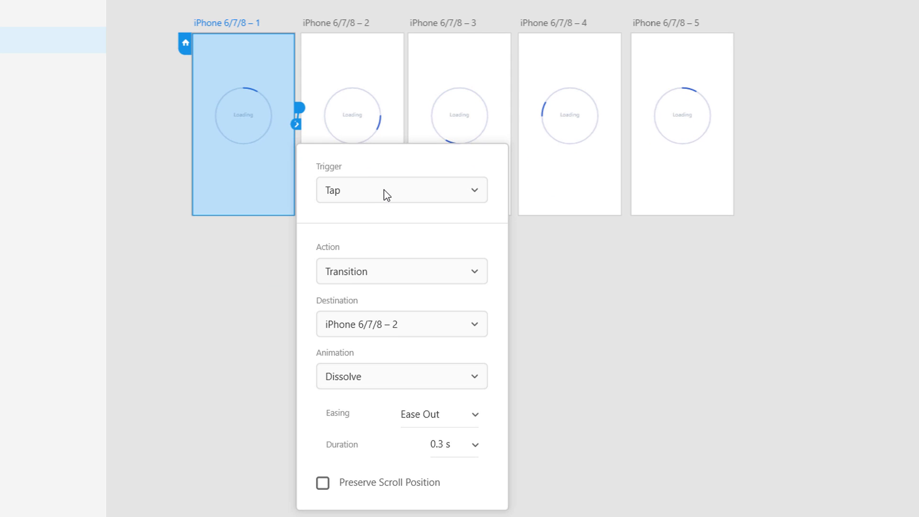
click(366, 194)
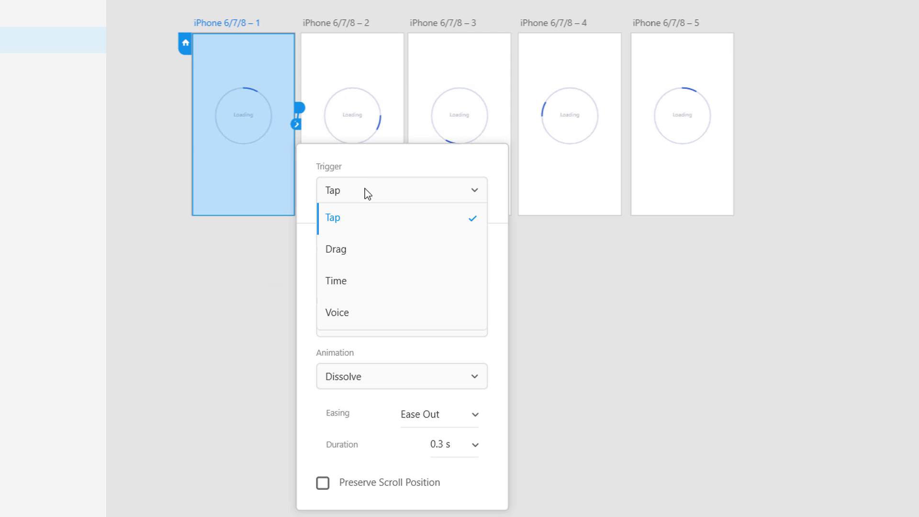
click(365, 287)
click(455, 222)
key(shift+Right)
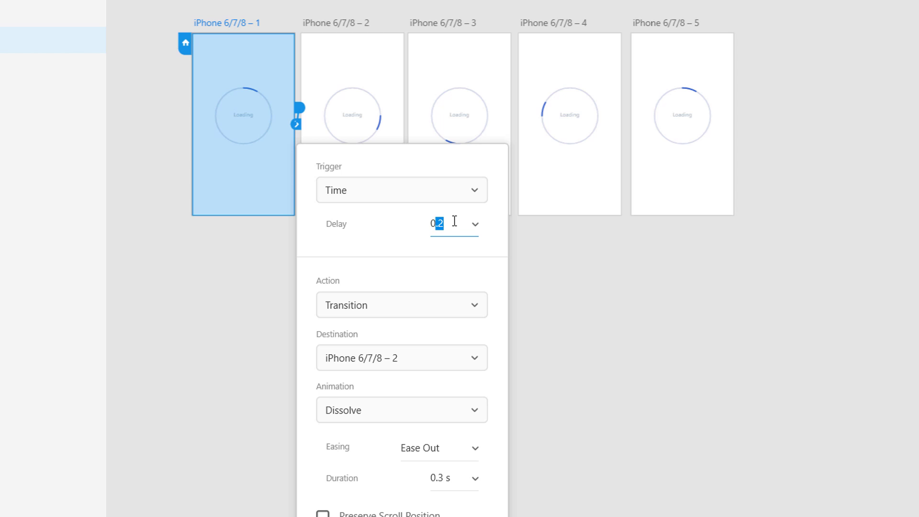
text(1)
key(Return)
- Set the first artboard's link to Auto-Animate with Snap easing and a 0.4 s duration
click(413, 315)
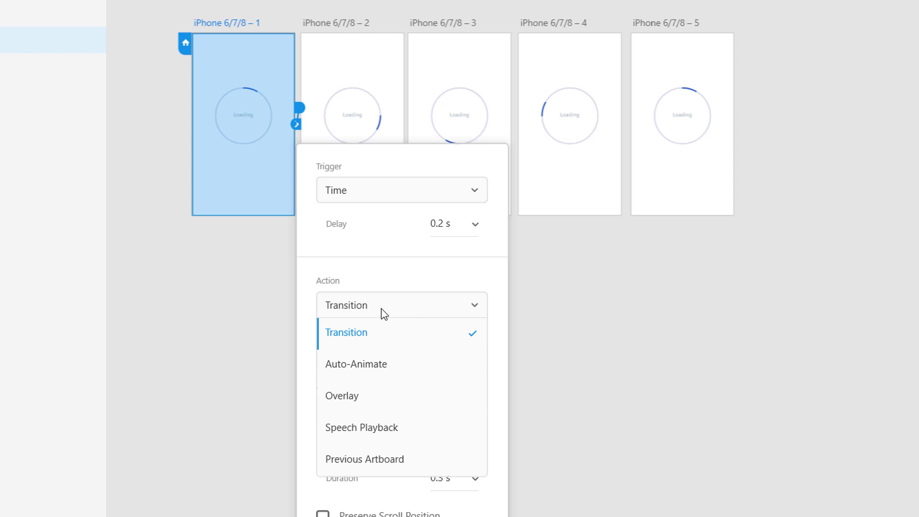
click(386, 366)
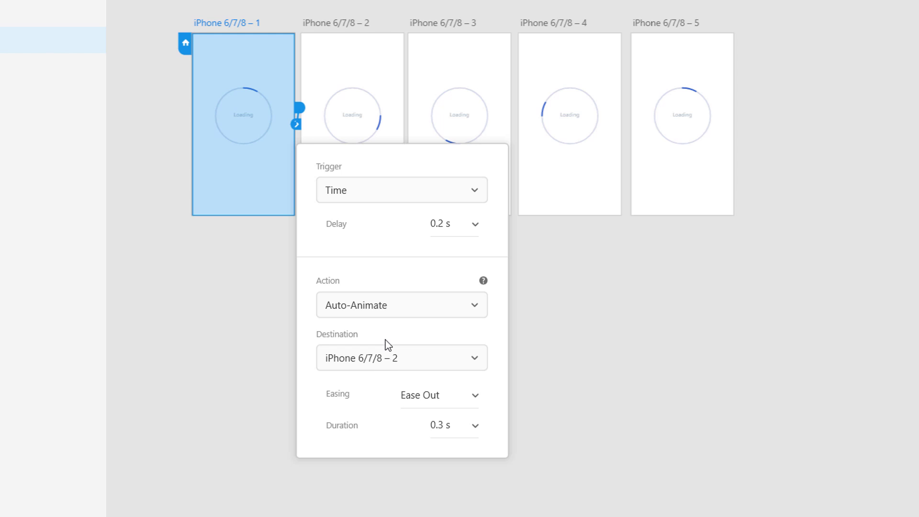
click(474, 399)
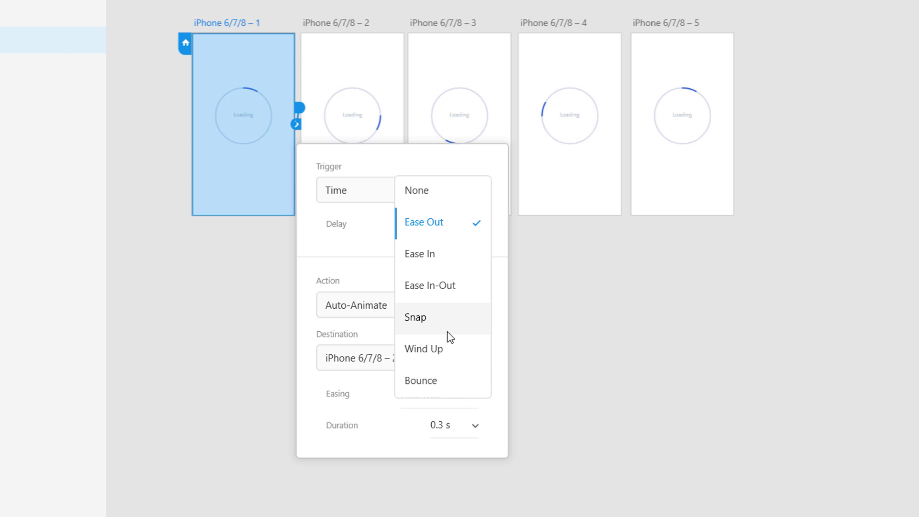
click(442, 320)
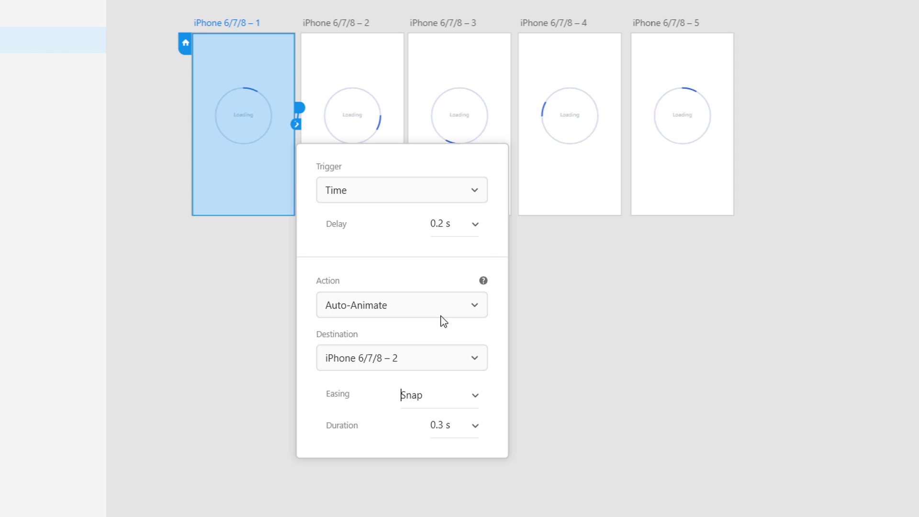
click(476, 397)
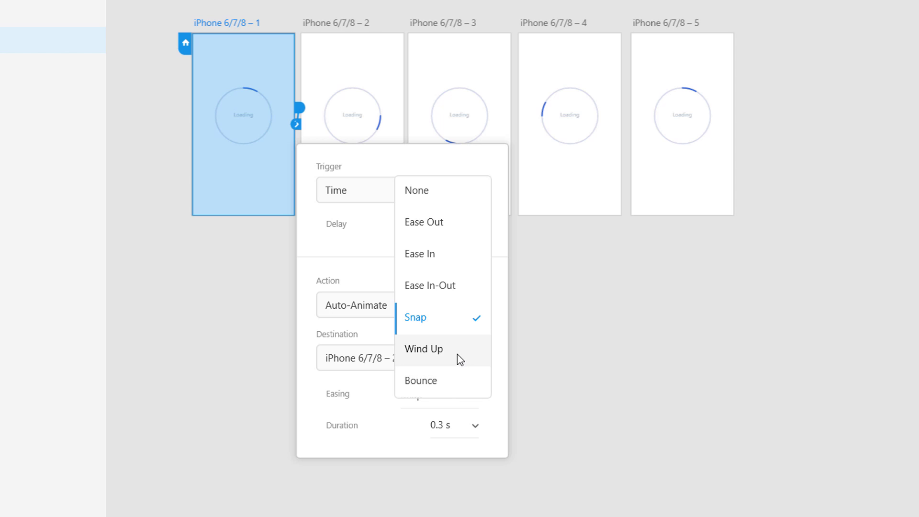
click(450, 322)
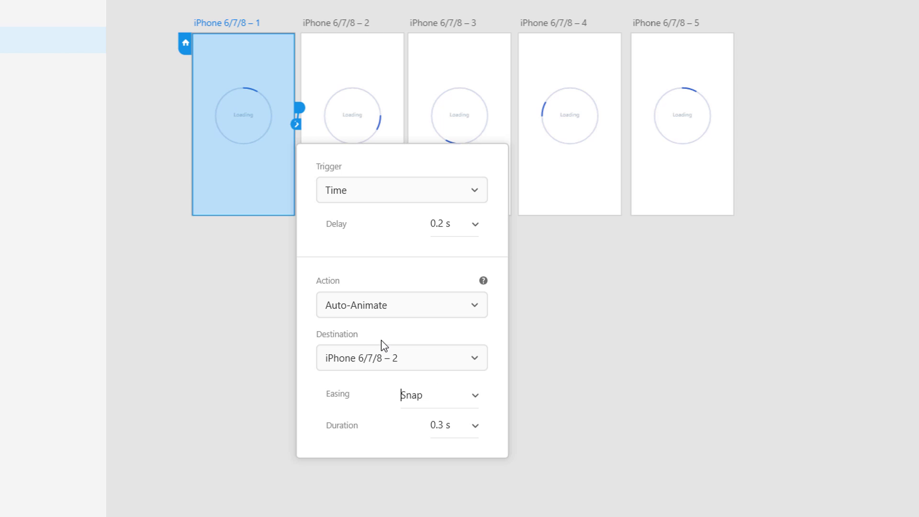
click(457, 422)
text(0.4)
key(Return)
click(253, 296)
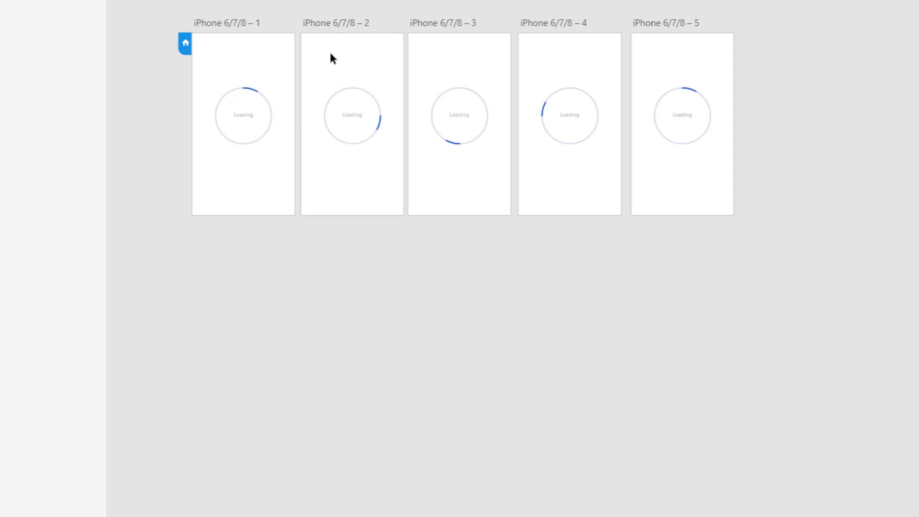
- Link iPhone 6/7/8 – 2 to iPhone 6/7/8 – 3 and review the link's timed Auto-Animate settings
click(335, 24)
drag(405, 108, 414, 110)
drag(435, 151, 439, 158)
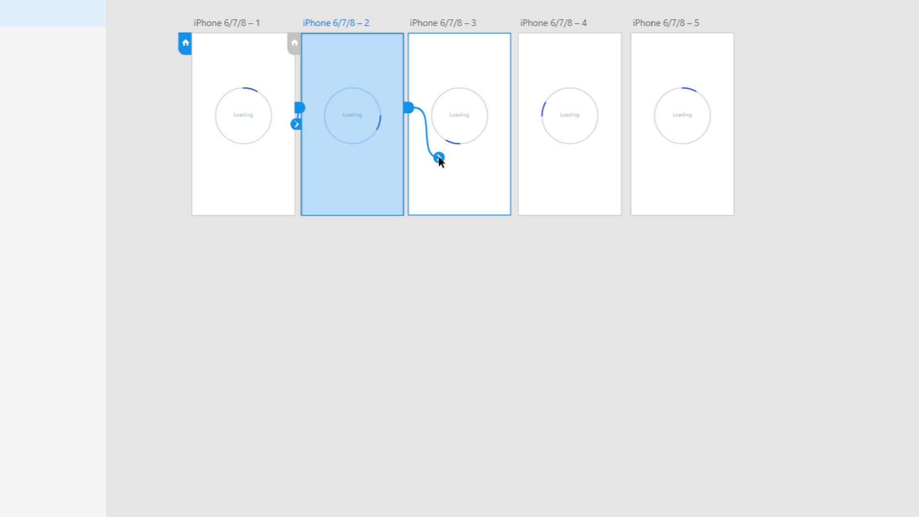
drag(439, 158, 439, 159)
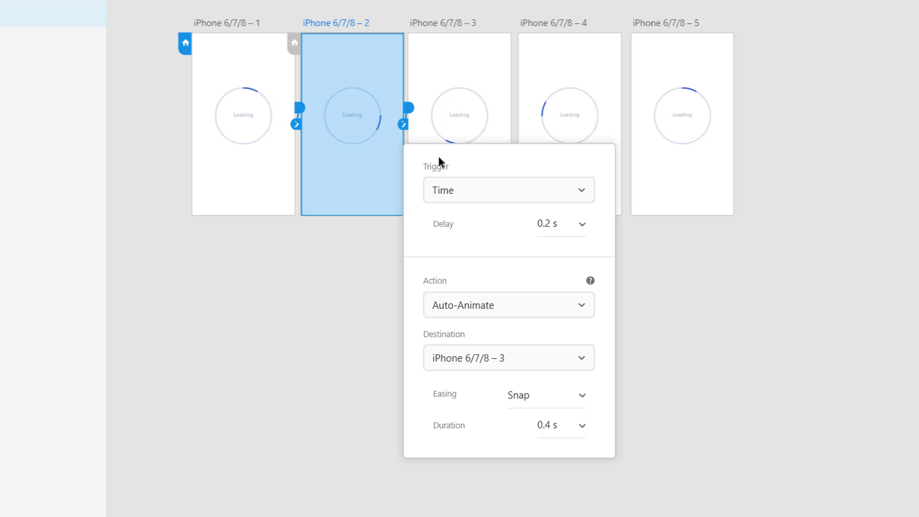
scroll(439, 160, up, 3)
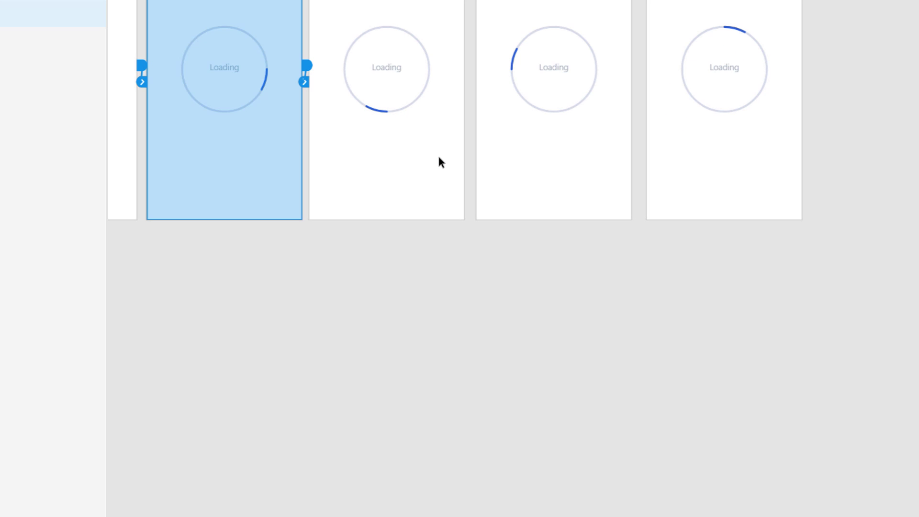
click(306, 68)
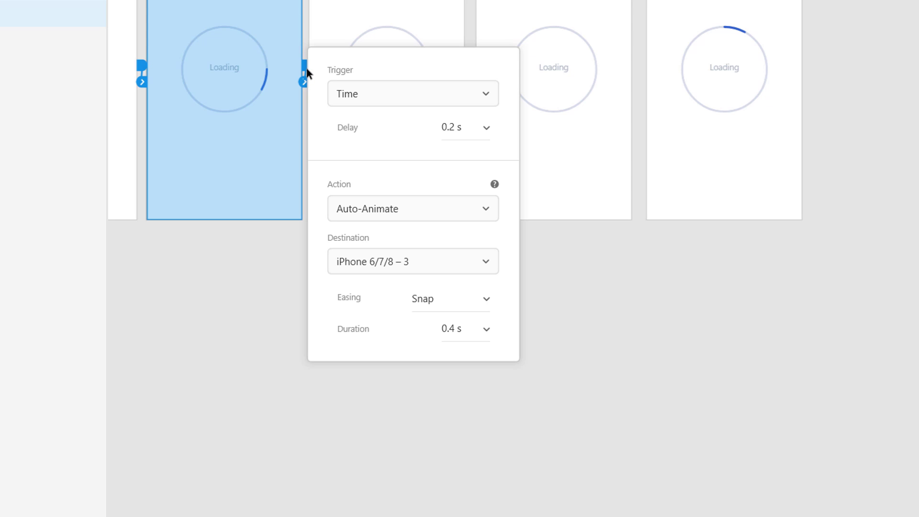
click(280, 242)
- Link iPhone 6/7/8 – 3 to iPhone 6/7/8 – 4 with the same timed Auto-Animate interaction
click(445, 119)
drag(468, 66, 510, 108)
scroll(597, 350, up, 2)
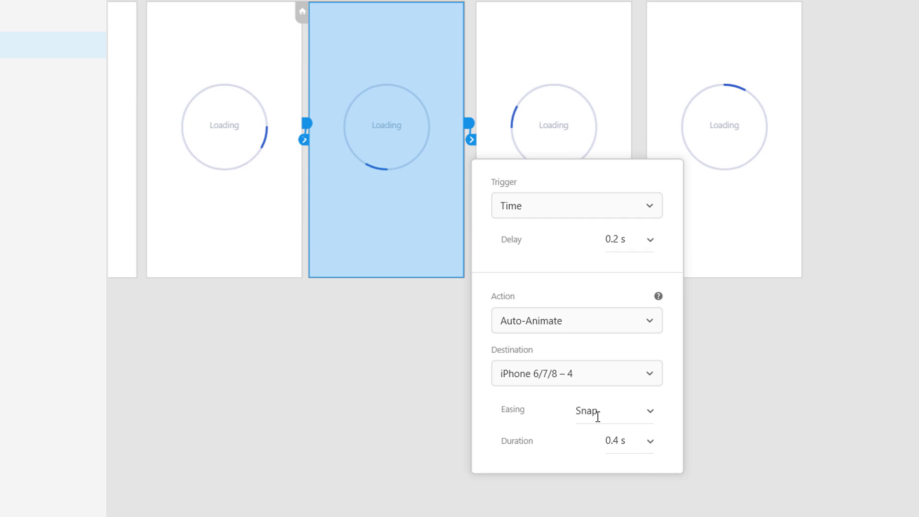
click(788, 417)
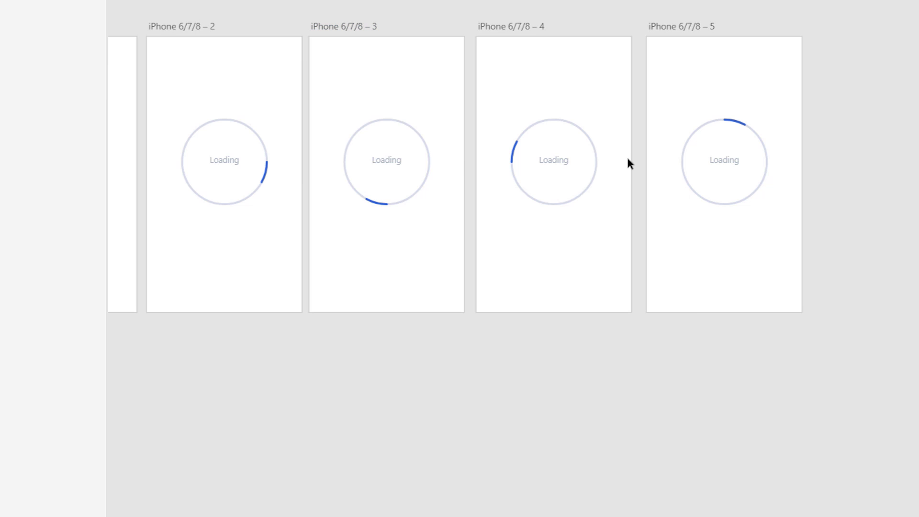
- Link iPhone 6/7/8 – 4 to iPhone 6/7/8 – 5 with the same timed Auto-Animate interaction
click(544, 25)
drag(636, 158, 672, 180)
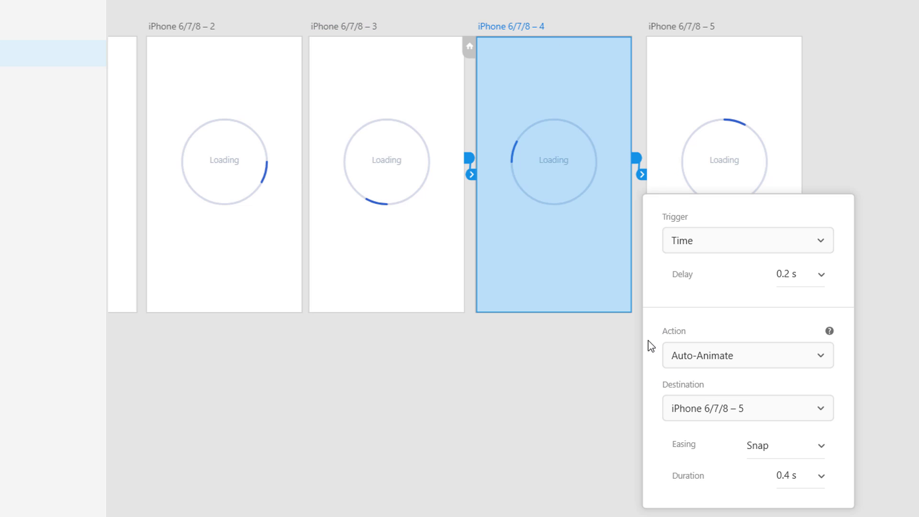
click(576, 474)
- Link iPhone 6/7/8 – 5 back to iPhone 6/7/8 – 1 and set the time delay to 0.1 s
drag(552, 400, 758, 468)
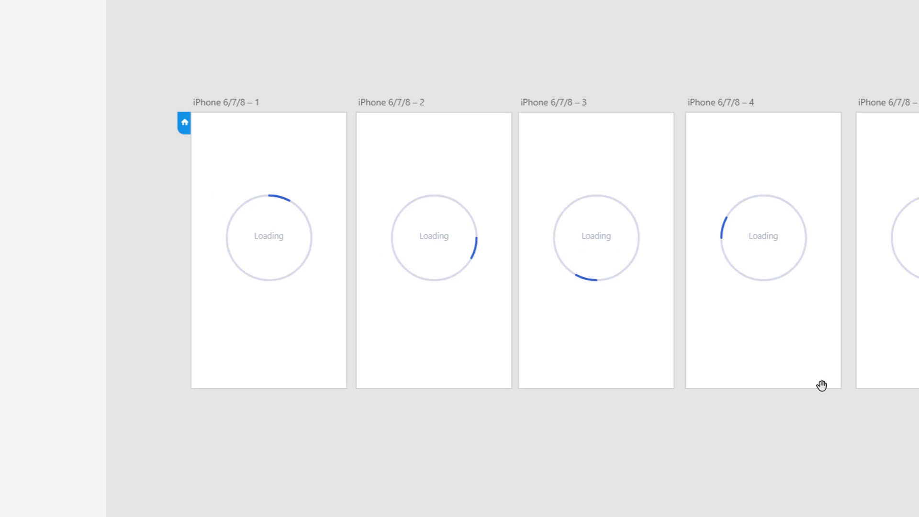
click(890, 328)
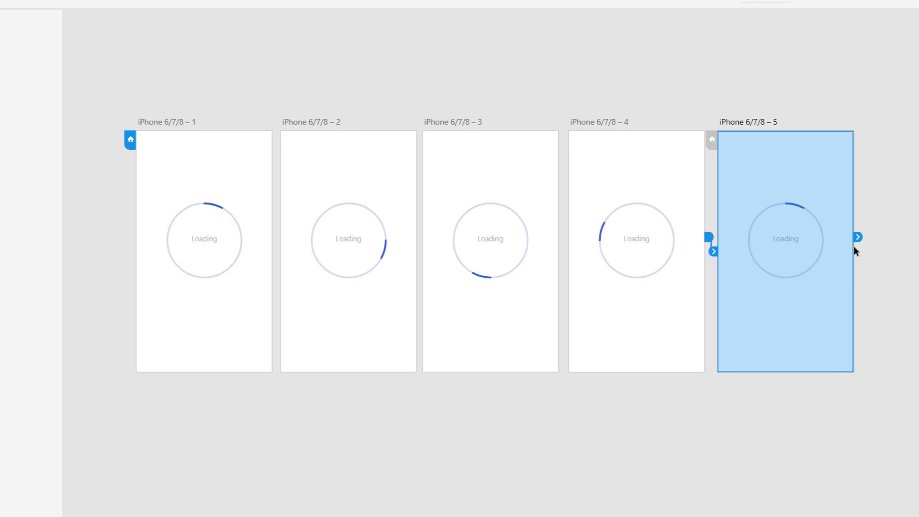
drag(857, 237, 176, 298)
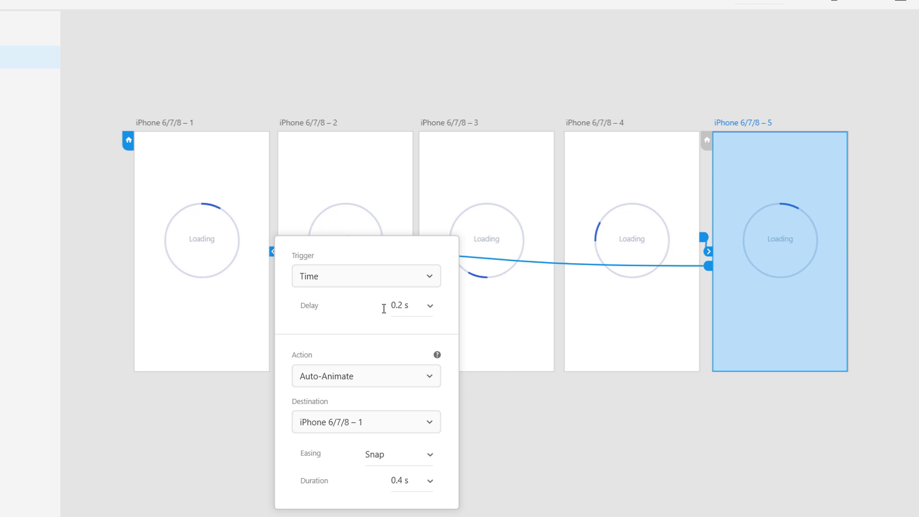
click(403, 306)
text(0.1)
key(Return)
- Change the action of the link back to the first artboard to Transition with the animation None
click(387, 381)
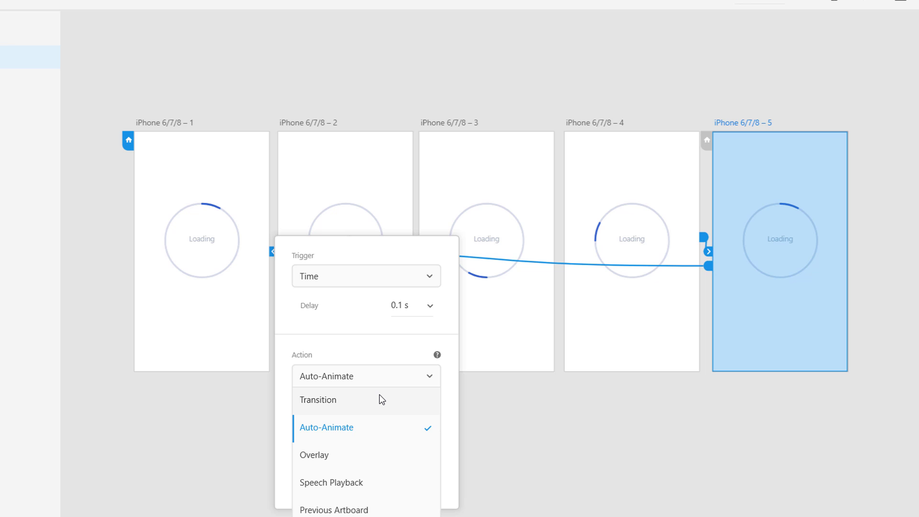
click(381, 399)
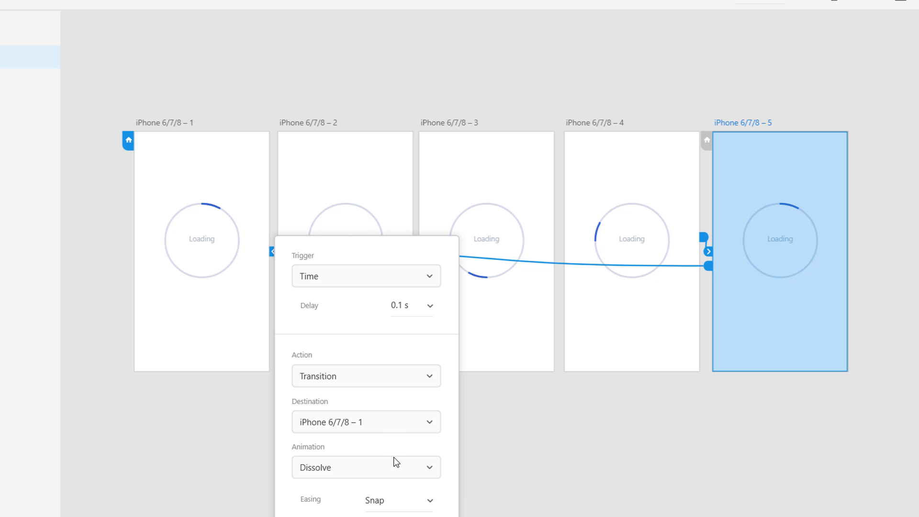
click(390, 468)
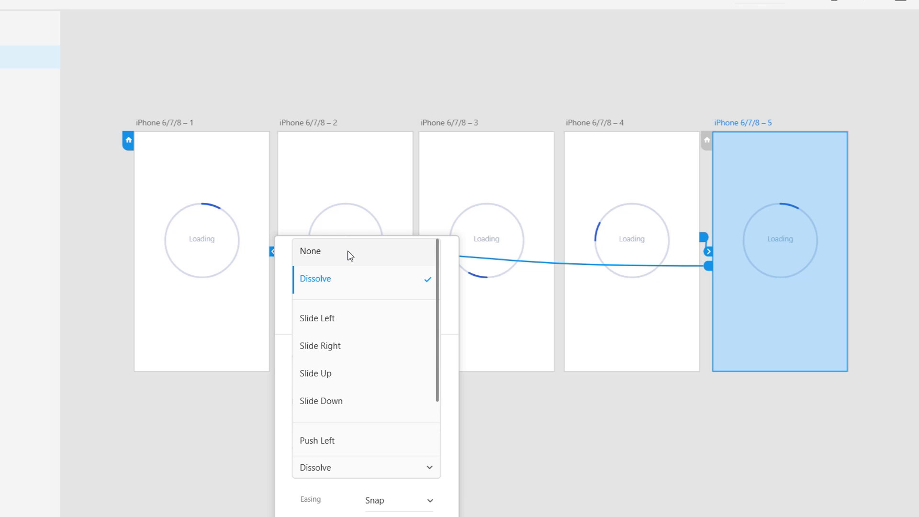
click(348, 254)
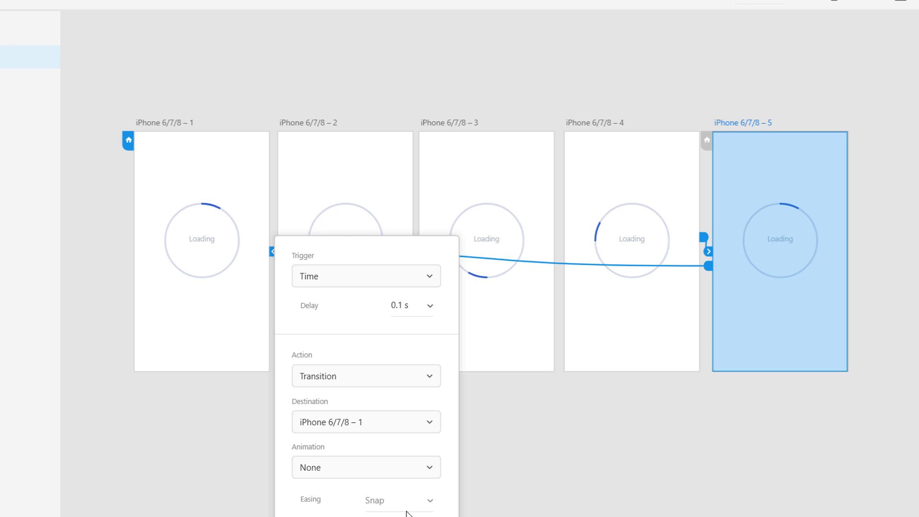
click(536, 466)
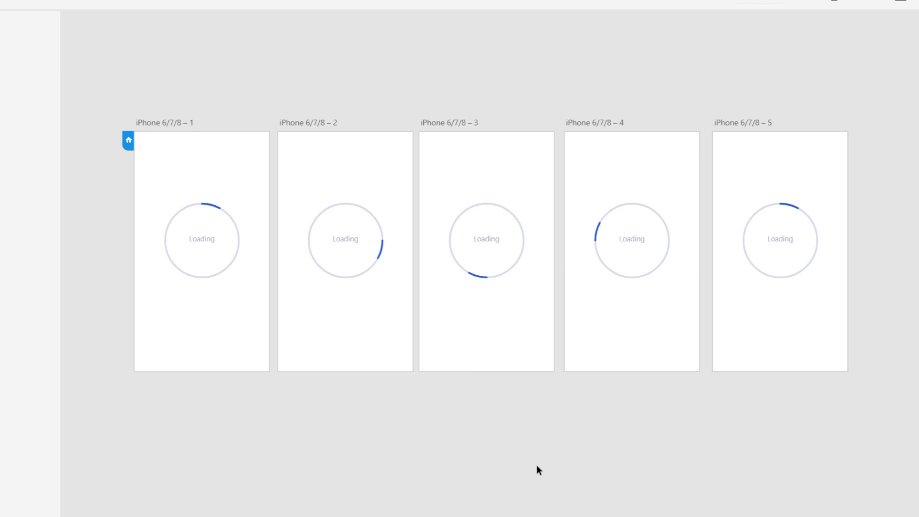
- Set the easing of the link from iPhone 6/7/8 – 1 to iPhone 6/7/8 – 2 to Bounce
click(178, 125)
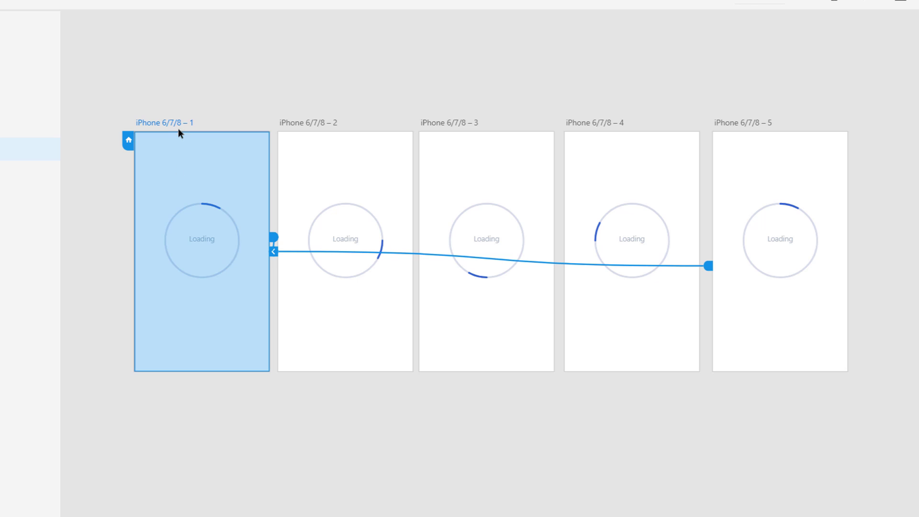
click(275, 239)
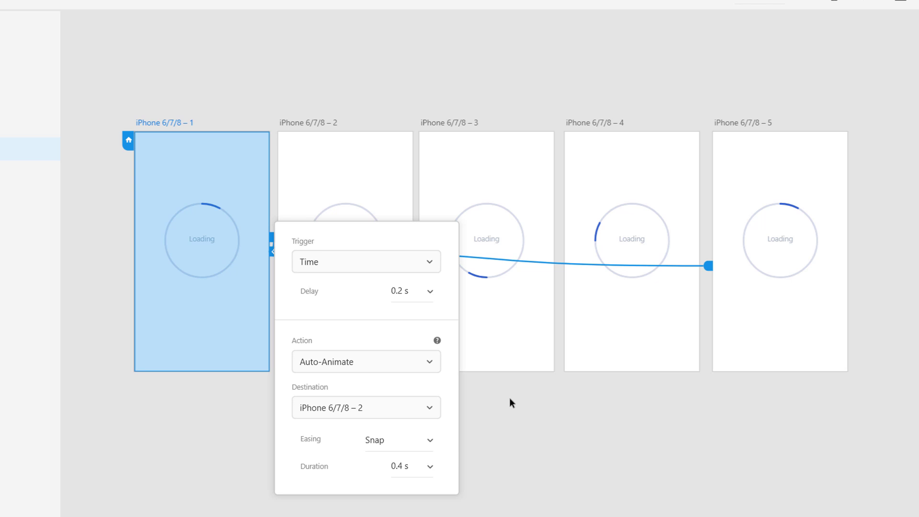
click(430, 443)
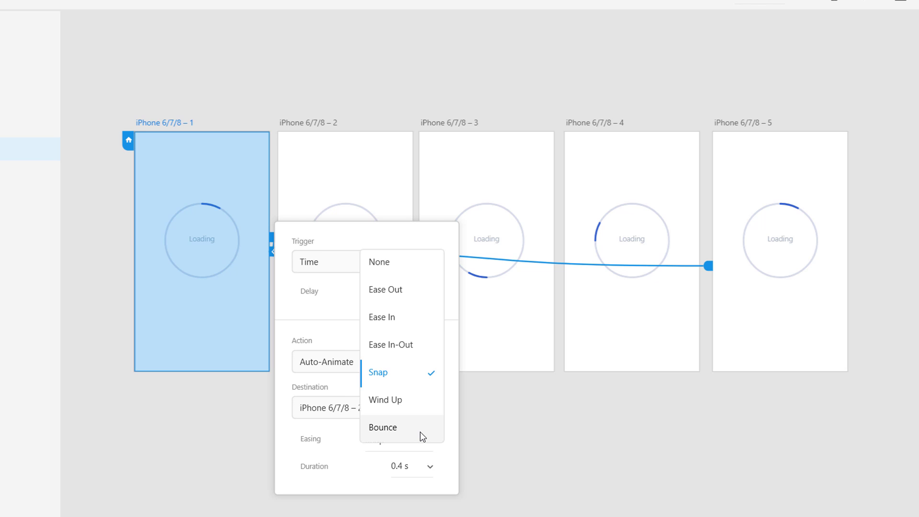
click(422, 435)
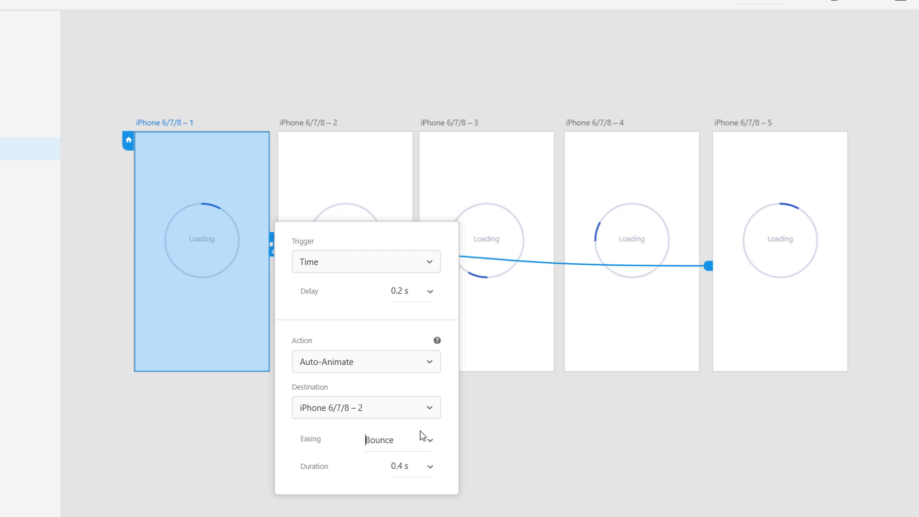
click(486, 437)
- Set the easing of the link from iPhone 6/7/8 – 2 to iPhone 6/7/8 – 3 to Bounce
click(404, 253)
click(416, 238)
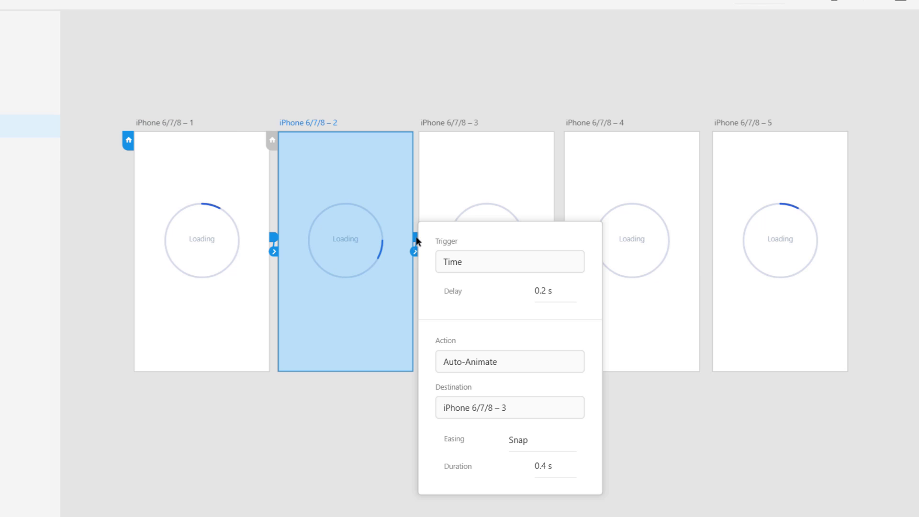
click(573, 441)
click(560, 433)
click(676, 432)
- Set the easing of the link from iPhone 6/7/8 – 3 to iPhone 6/7/8 – 4 to Bounce
click(549, 249)
click(567, 242)
click(558, 236)
click(713, 444)
click(697, 426)
click(782, 444)
- Set the easing of the link from iPhone 6/7/8 – 4 to iPhone 6/7/8 – 5 to Bounce
click(694, 279)
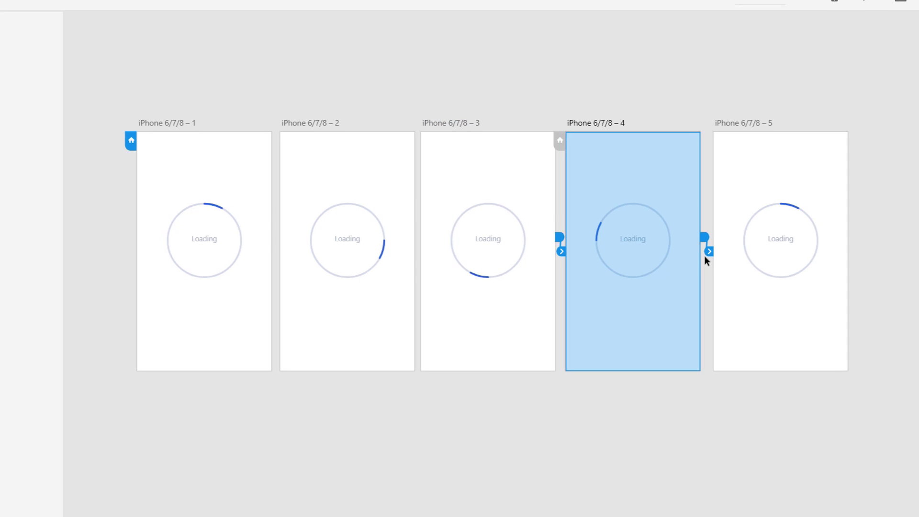
click(707, 251)
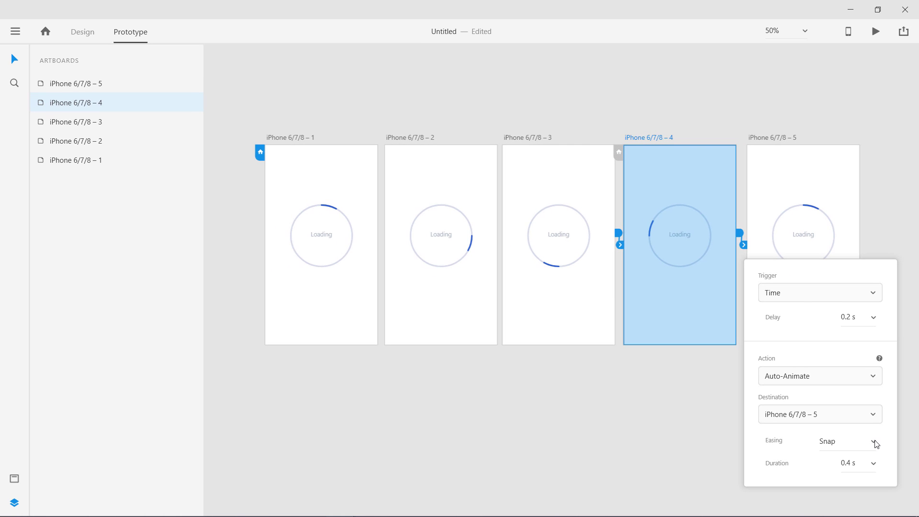
click(876, 444)
click(857, 431)
click(672, 426)
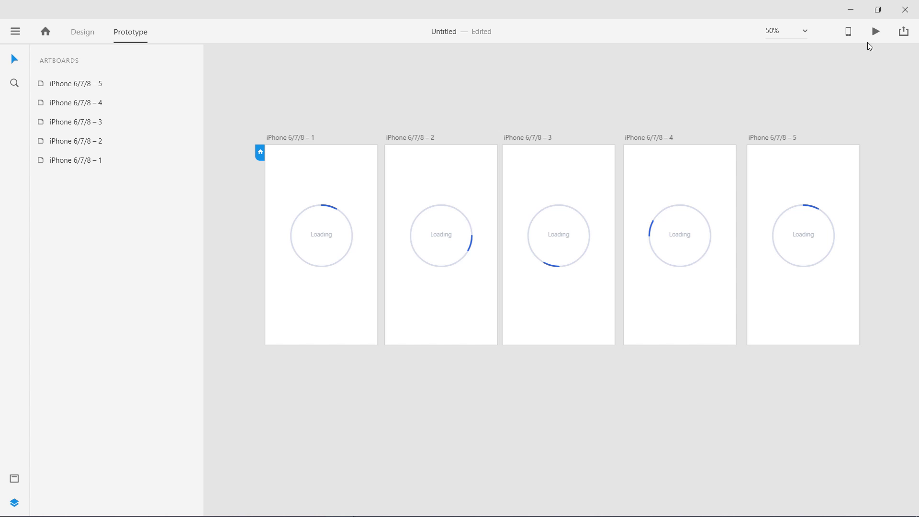
- Play the loading animation in the prototype preview, and close the preview
click(875, 35)
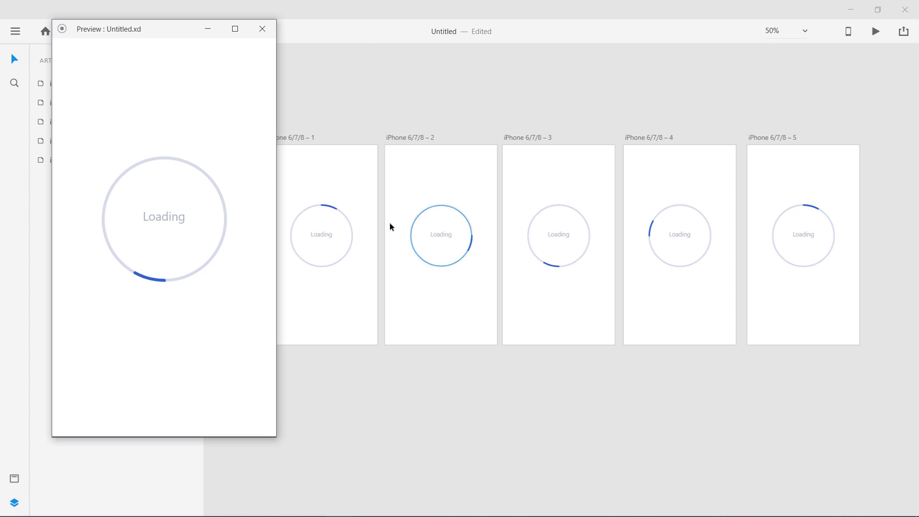
click(262, 28)
- Set the easing of the link from iPhone 6/7/8 – 1 to iPhone 6/7/8 – 2 to Wind Up
click(364, 274)
click(379, 238)
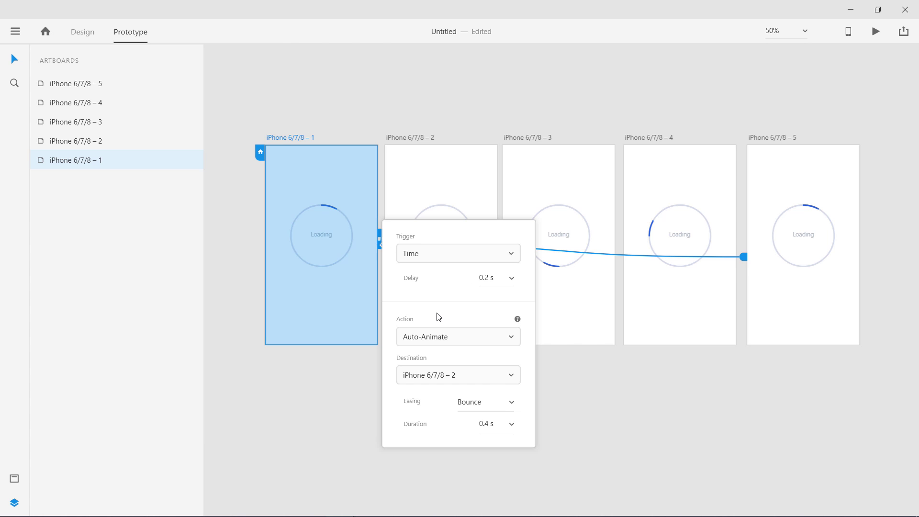
click(510, 404)
click(500, 376)
click(558, 386)
- Set the easing of the link from iPhone 6/7/8 – 2 to iPhone 6/7/8 – 3 to Wind Up
click(492, 263)
click(500, 237)
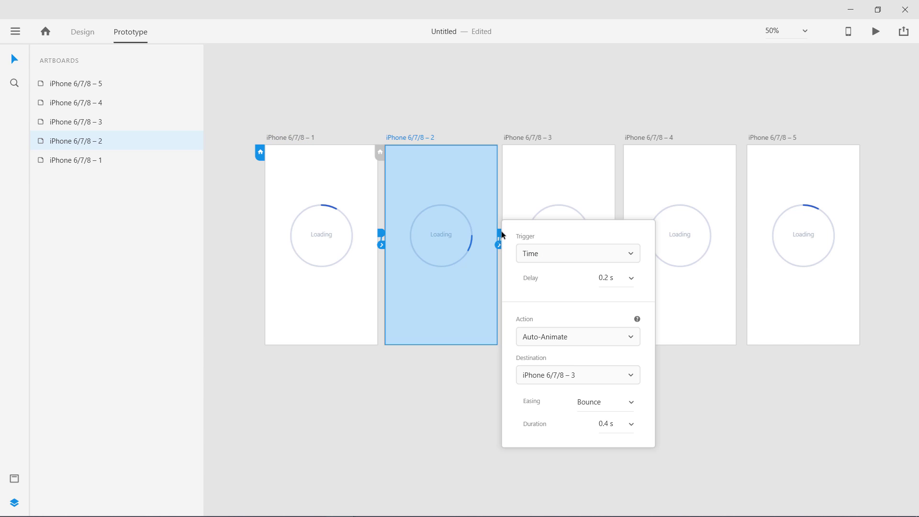
click(631, 405)
click(618, 367)
click(693, 375)
- Set the easing of the link from iPhone 6/7/8 – 3 to iPhone 6/7/8 – 4 to Wind Up
click(604, 300)
click(618, 233)
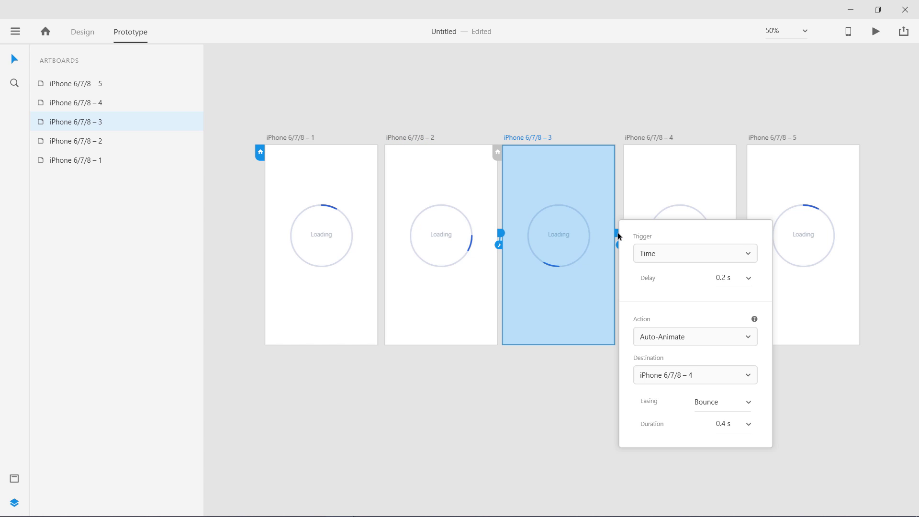
click(746, 405)
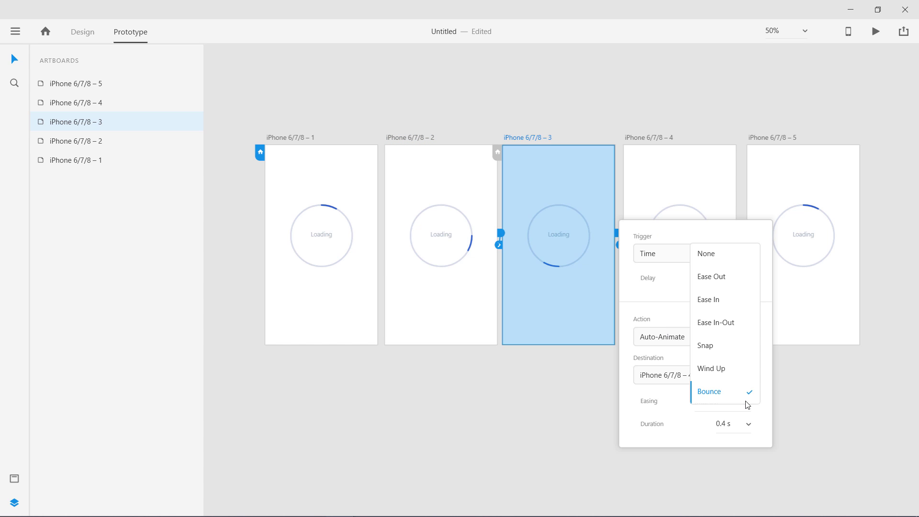
click(740, 376)
click(760, 355)
- Set the easing of the link from iPhone 6/7/8 – 4 to iPhone 6/7/8 – 5 to Wind Up
click(712, 310)
click(739, 236)
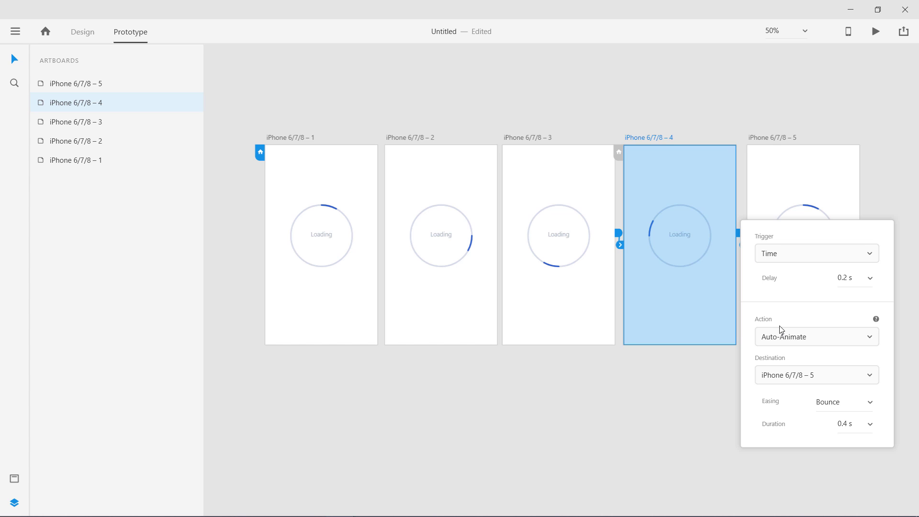
click(870, 402)
click(853, 371)
click(640, 395)
- Play the loading animation with the Wind Up easing in the prototype preview, and close the preview
click(876, 32)
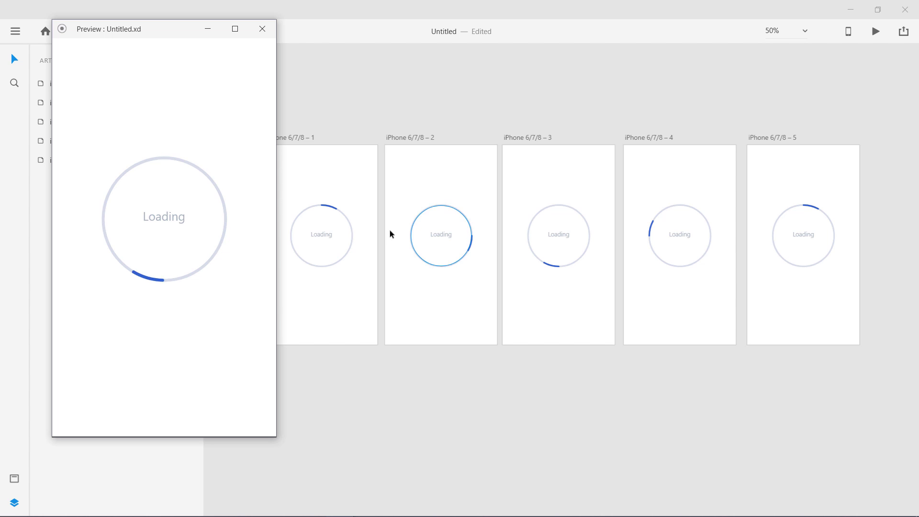
click(262, 30)
- Set the easing of the link from iPhone 6/7/8 – 1 to iPhone 6/7/8 – 2 to Snap
click(367, 255)
click(380, 235)
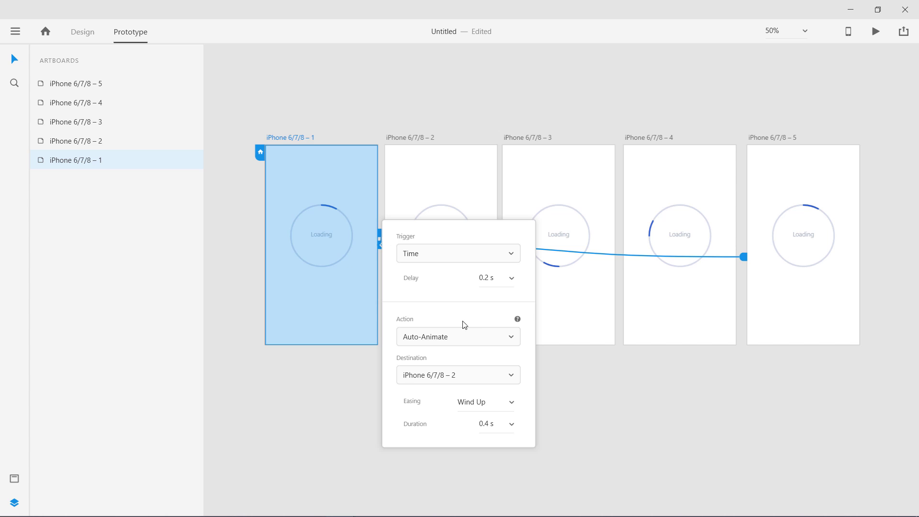
click(513, 406)
click(491, 343)
click(554, 368)
- Set the easing of the link from iPhone 6/7/8 – 2 to iPhone 6/7/8 – 3 to Snap
click(487, 285)
click(500, 233)
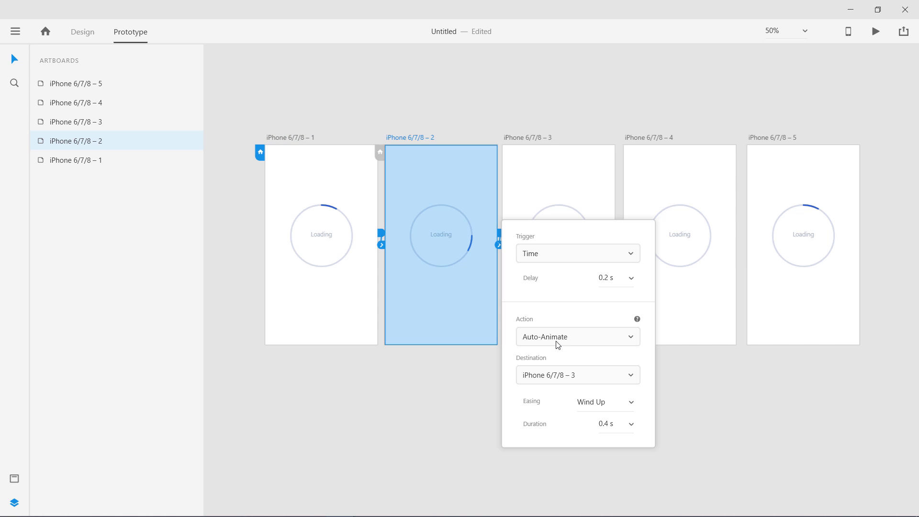
click(631, 401)
click(613, 345)
click(683, 375)
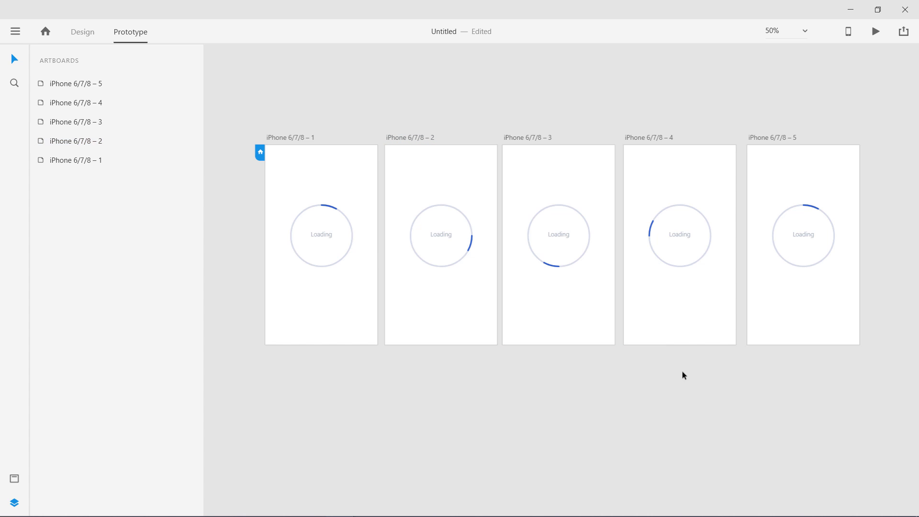
- Set the easing of the link from iPhone 6/7/8 – 4 to iPhone 6/7/8 – 5 to Snap, and play the animation in the prototype preview
click(657, 306)
click(620, 243)
click(679, 187)
click(742, 245)
click(823, 402)
click(830, 344)
click(871, 95)
click(874, 33)
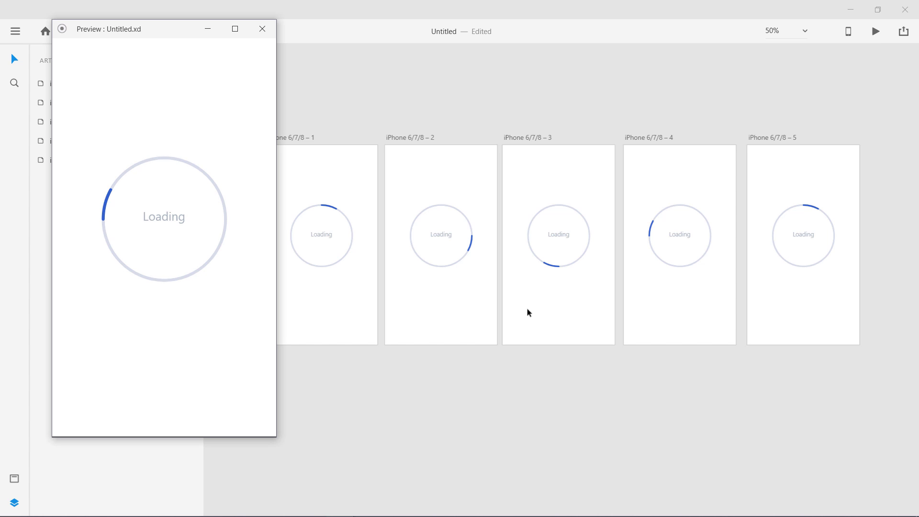
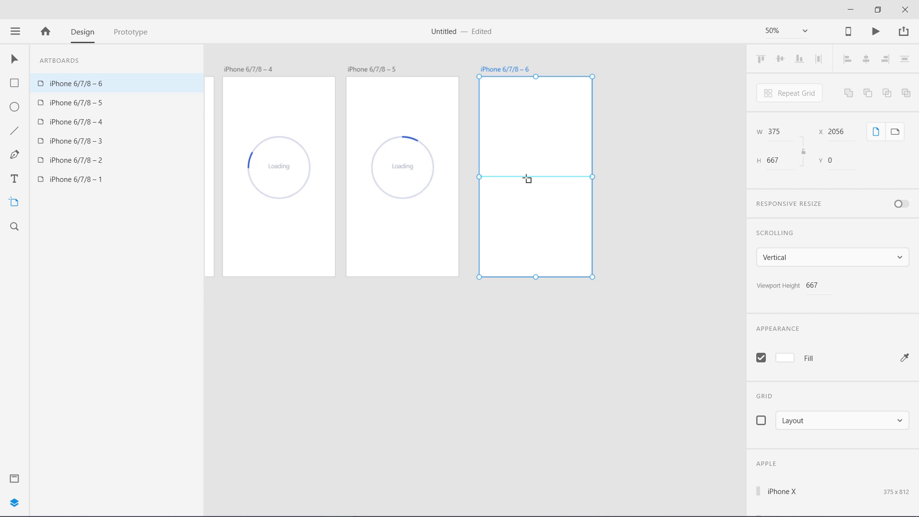
- Move the empty iPhone 6/7/8 – 6 artboard directly below iPhone 6/7/8 – 1, at X 0 and about Y 795
drag(544, 136, 614, 125)
drag(592, 79, 286, 325)
drag(519, 290, 762, 229)
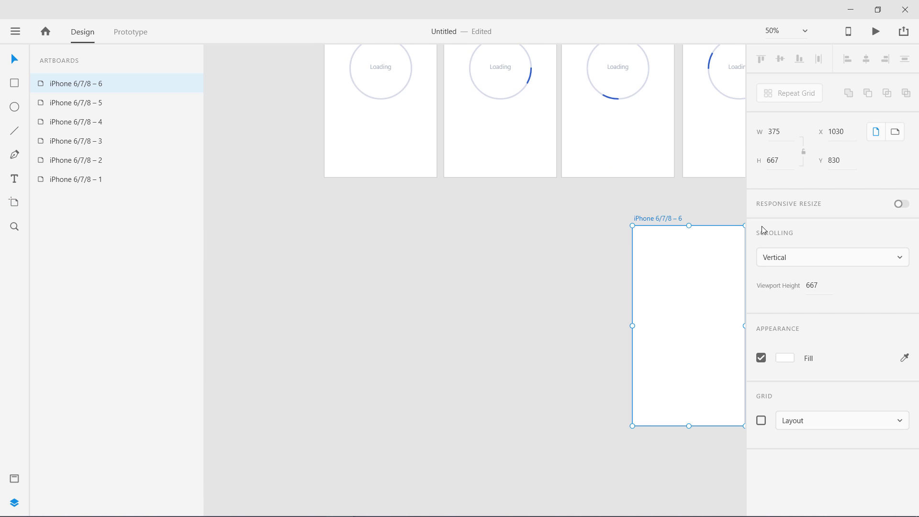
drag(664, 219, 356, 207)
click(513, 262)
click(387, 283)
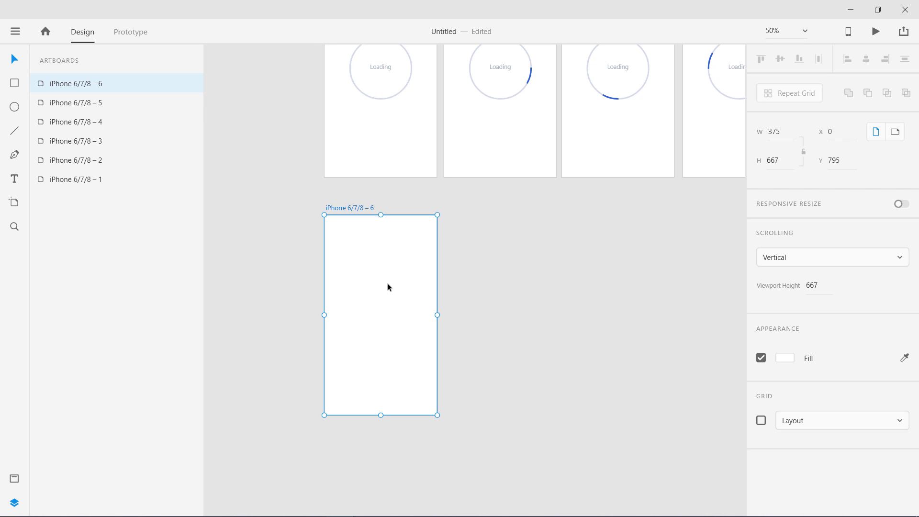
- Draw a rectangle about 238 by 19 near the middle of the iPhone 6/7/8 – 6 artboard, and set its border color to #F1EBEB
click(14, 83)
drag(345, 299, 416, 306)
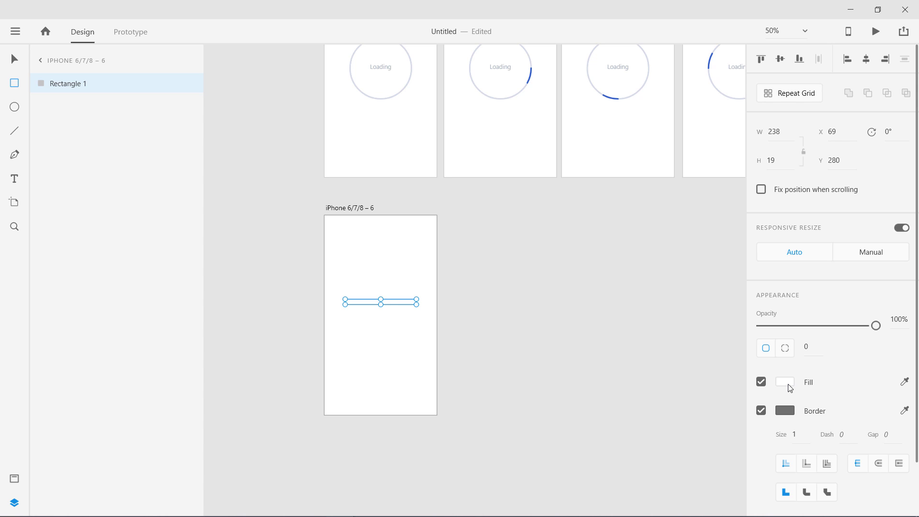
click(782, 410)
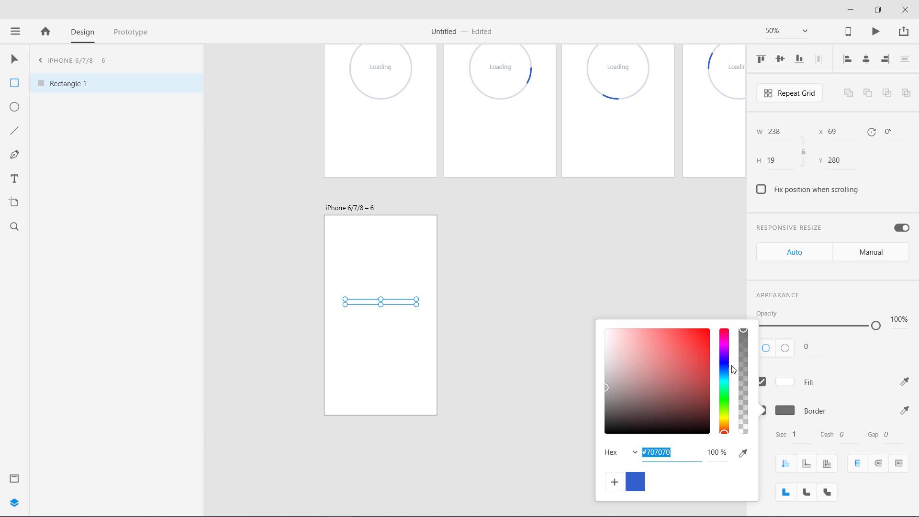
click(608, 334)
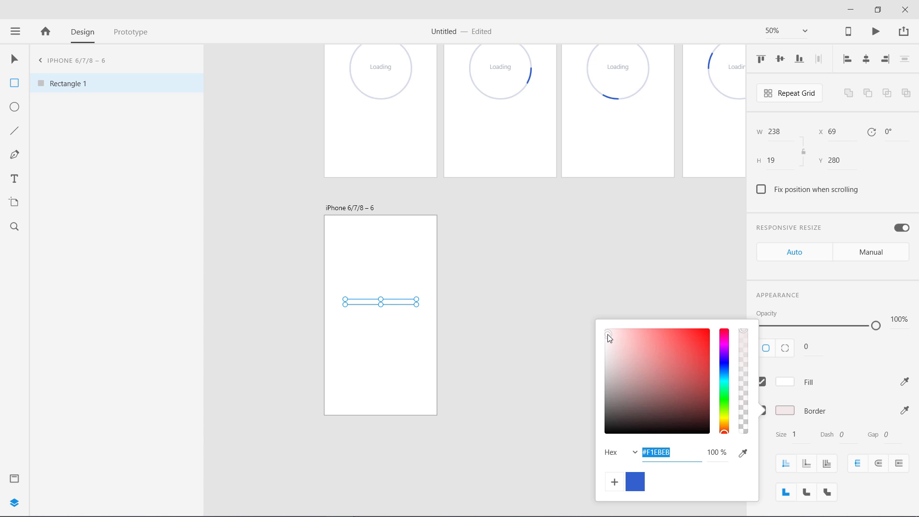
click(858, 375)
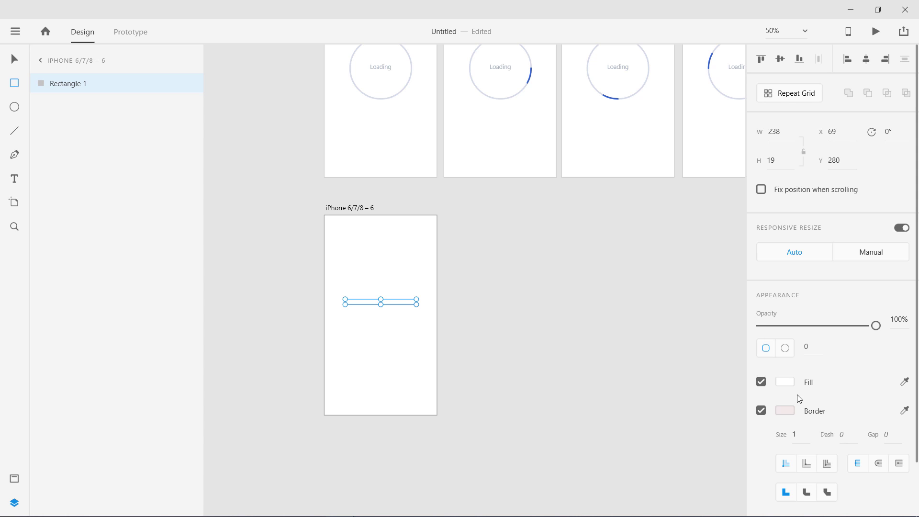
- Turn off the rectangle's border and turn on its shadow
click(761, 411)
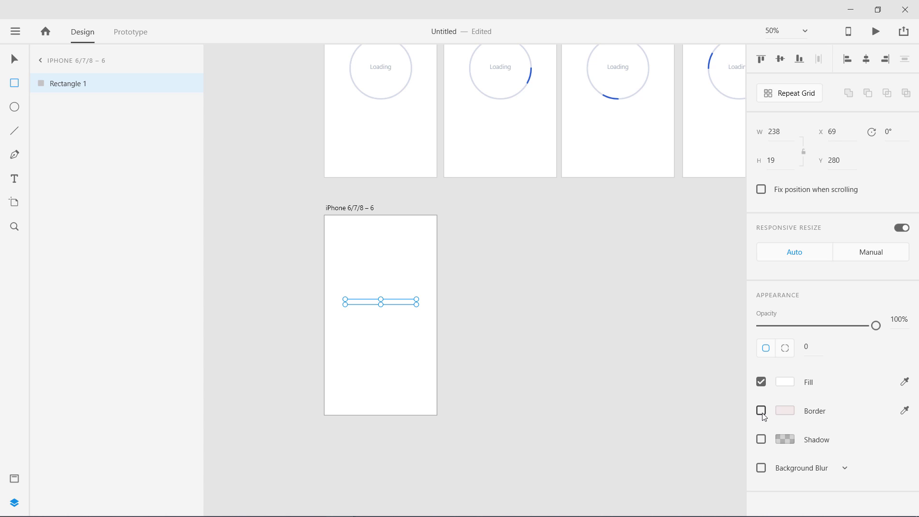
click(761, 440)
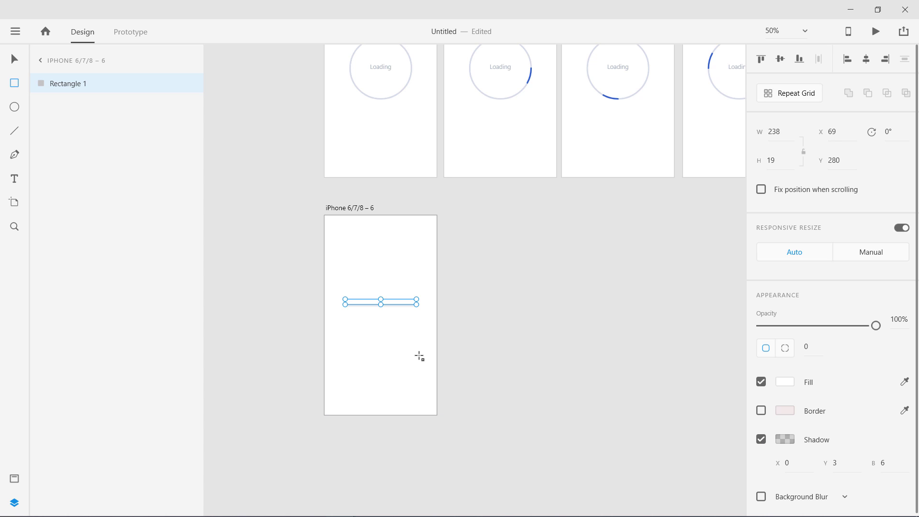
key(Escape)
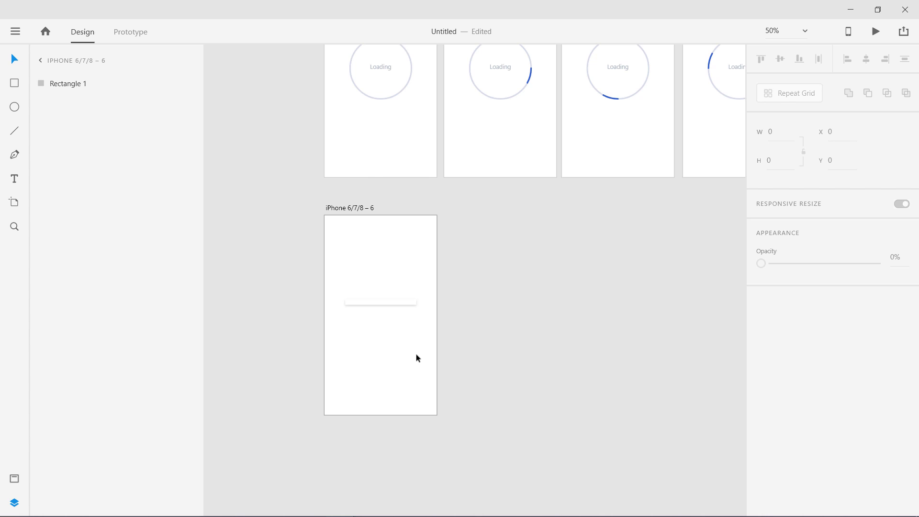
- Duplicate the white shadowed rectangle in place on the iPhone 6/7/8 – 6 artboard
key(ctrl+0)
key(ctrl+1)
drag(378, 332, 666, 232)
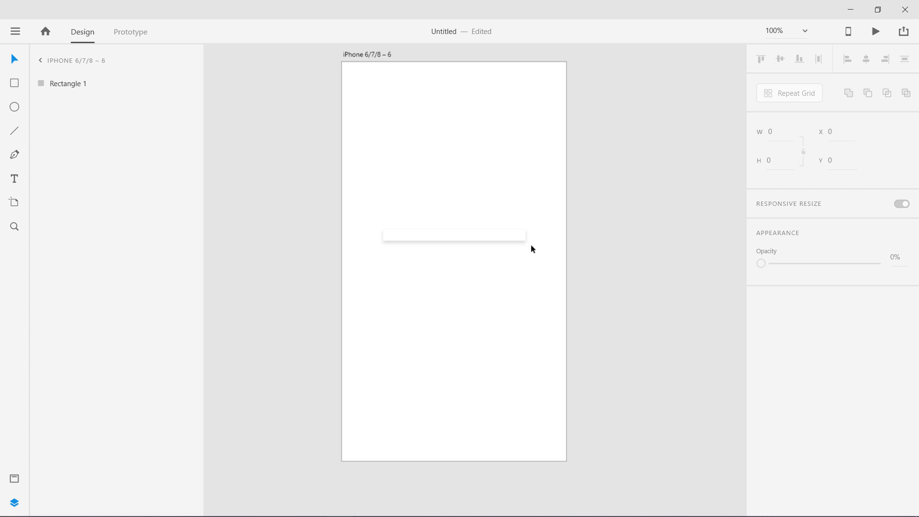
click(480, 239)
click(465, 260)
click(468, 234)
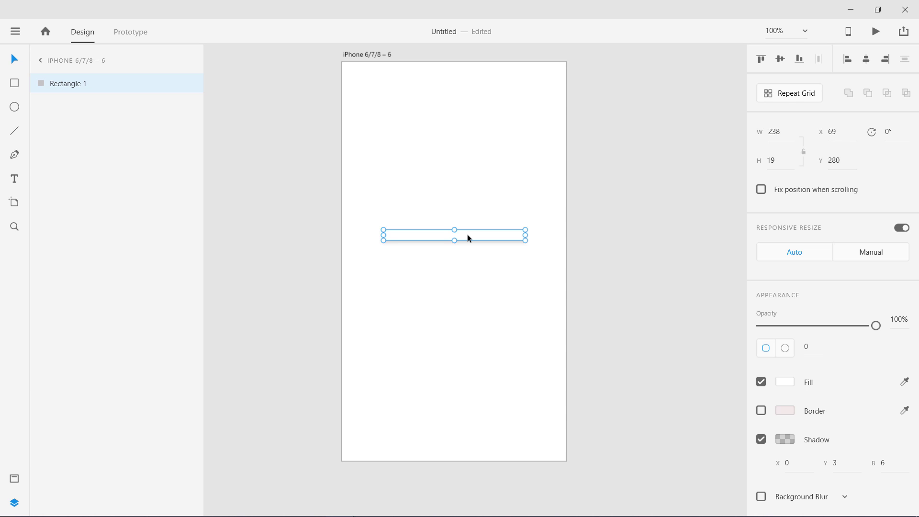
key(ctrl+d)
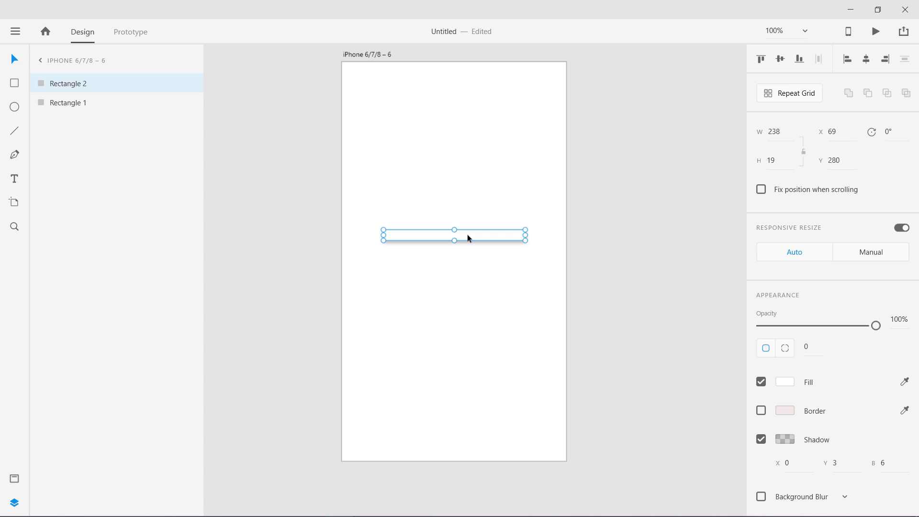
- Fill the duplicated rectangle with the saved blue swatch
click(784, 381)
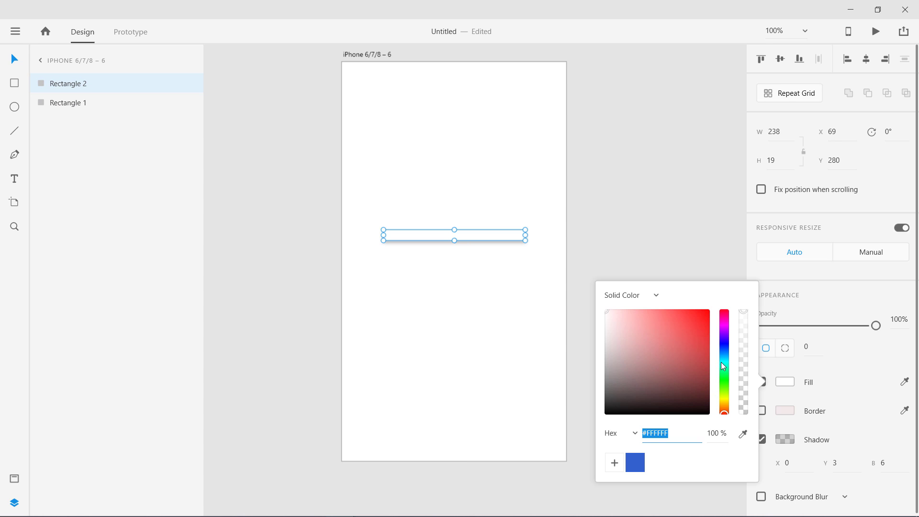
click(634, 463)
click(502, 327)
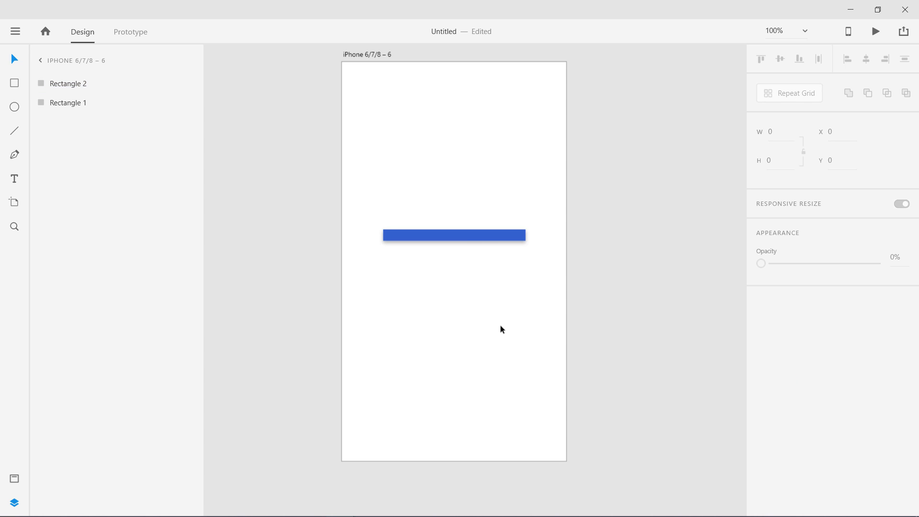
- Round the corners of both the blue and the white rectangle with a radius of 4
click(488, 241)
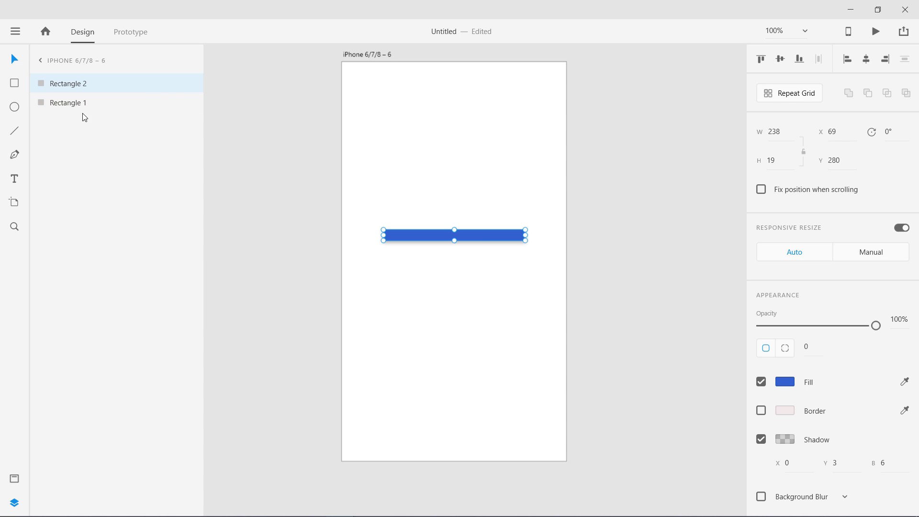
shift+click(71, 102)
click(807, 345)
text(4)
key(Return)
click(417, 248)
drag(396, 205, 483, 260)
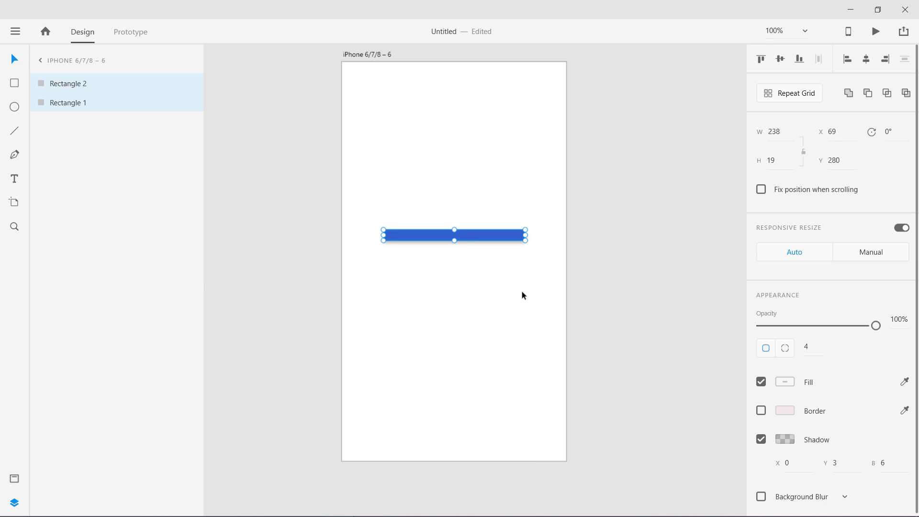
click(618, 419)
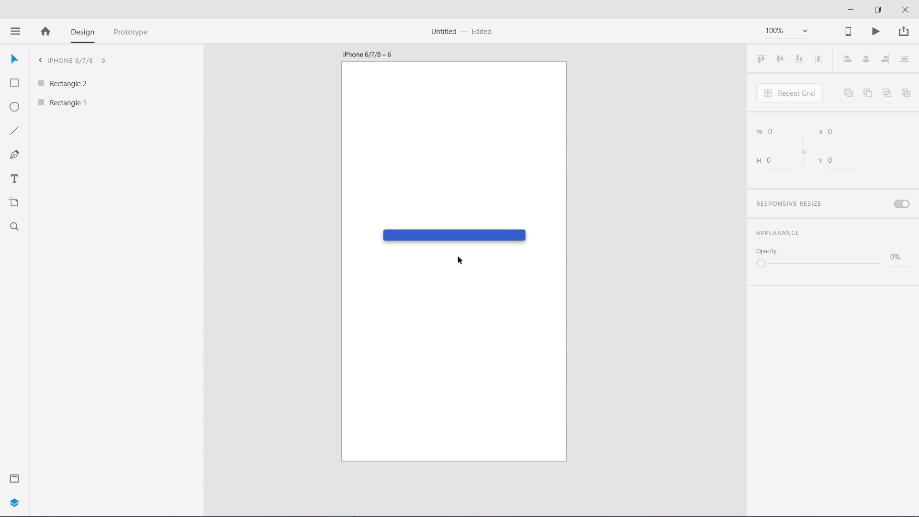
- Turn off the shadow of the blue rectangle
click(461, 237)
click(464, 341)
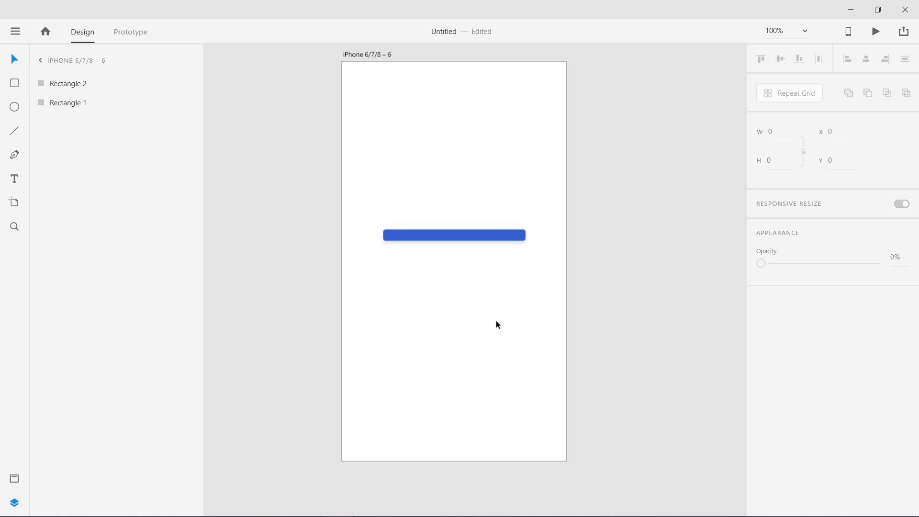
- Duplicate the iPhone 6/7/8 – 6 artboard with its bar, placing the copy to the right of the original
drag(455, 274, 354, 300)
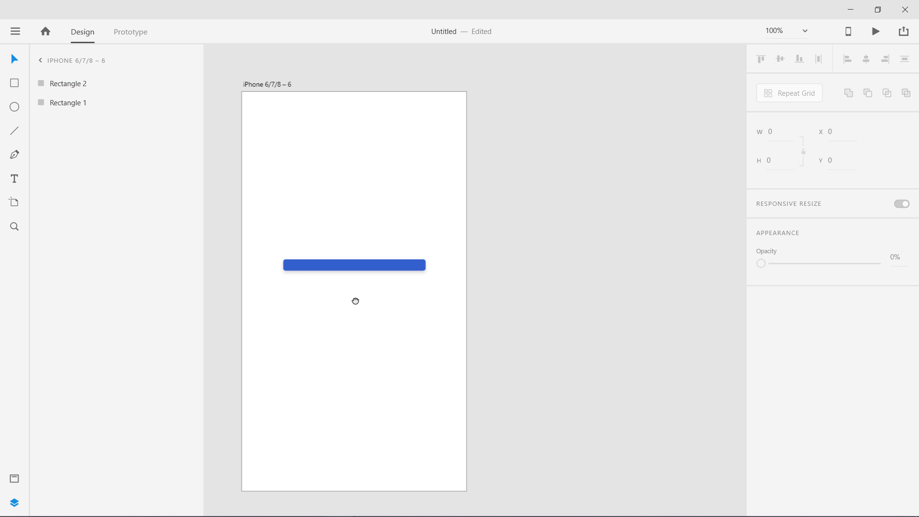
click(277, 87)
drag(275, 83, 516, 82)
click(562, 340)
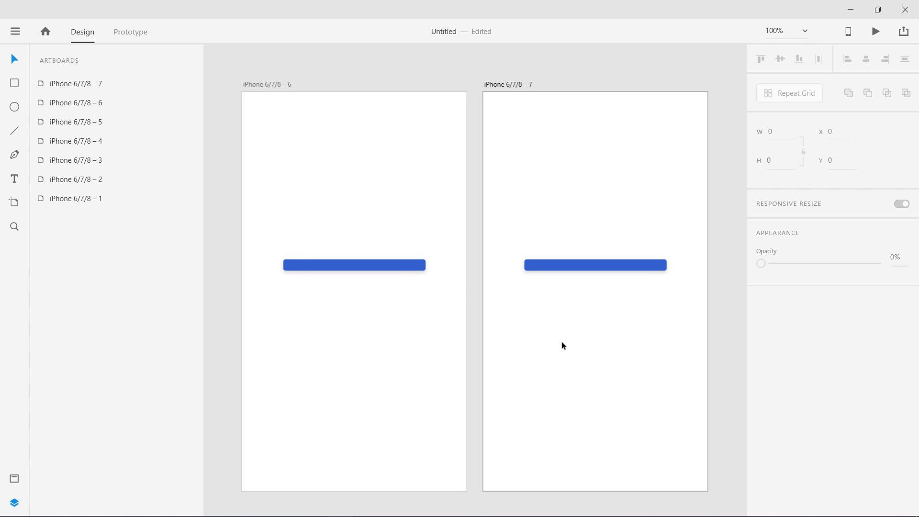
- Shrink the blue rectangle on the iPhone 6/7/8 – 6 artboard to a width of about 9, keeping its left edge in place
click(417, 322)
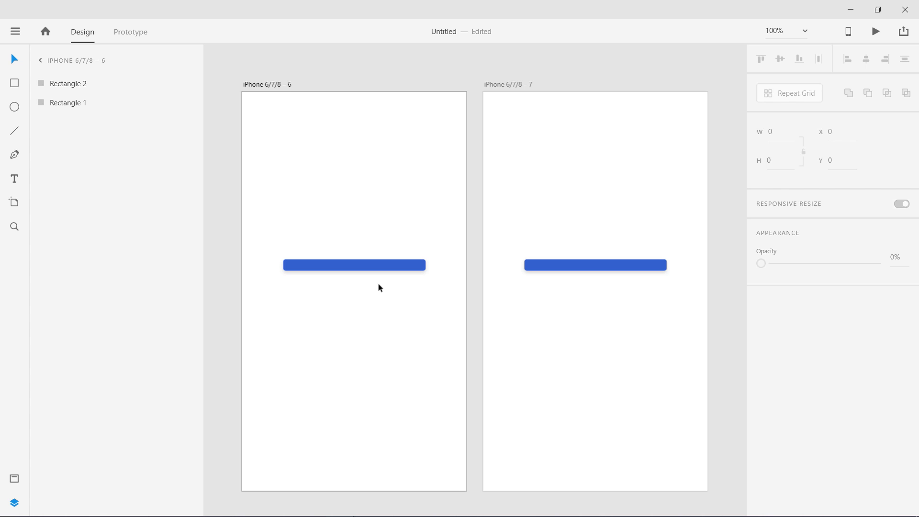
click(376, 267)
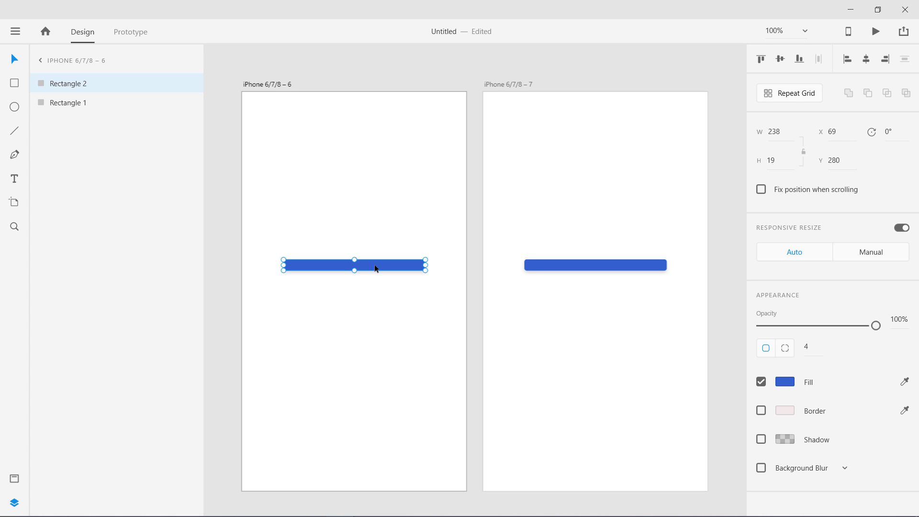
drag(427, 262, 288, 264)
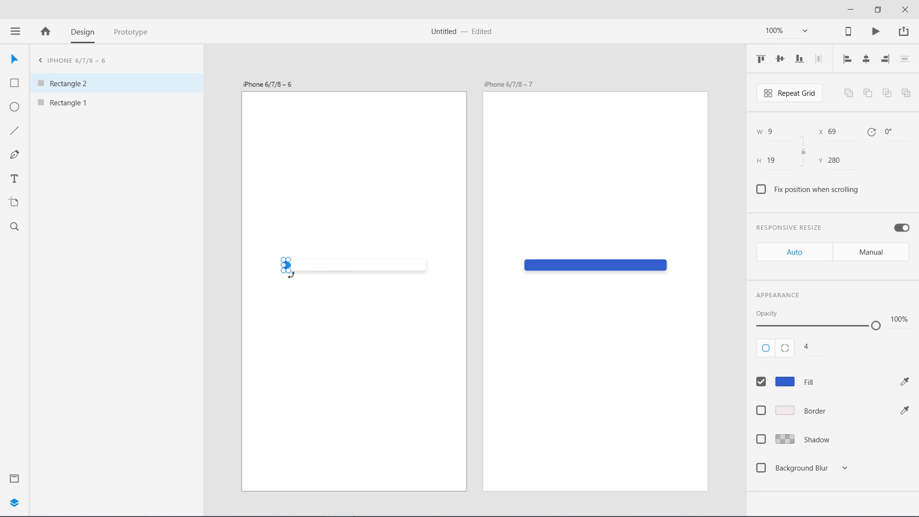
click(293, 302)
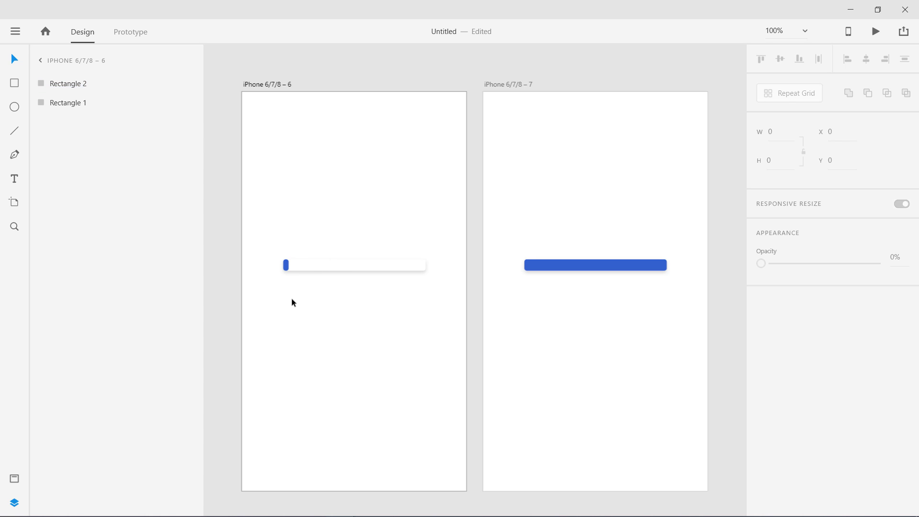
- Set the width of the blue rectangle on the iPhone 6/7/8 – 6 artboard to 5
click(288, 264)
click(771, 132)
text(5)
key(Return)
click(404, 357)
- Link the iPhone 6/7/8 – 6 artboard to iPhone 6/7/8 – 7 with a time-triggered Auto-Animate interaction
click(130, 32)
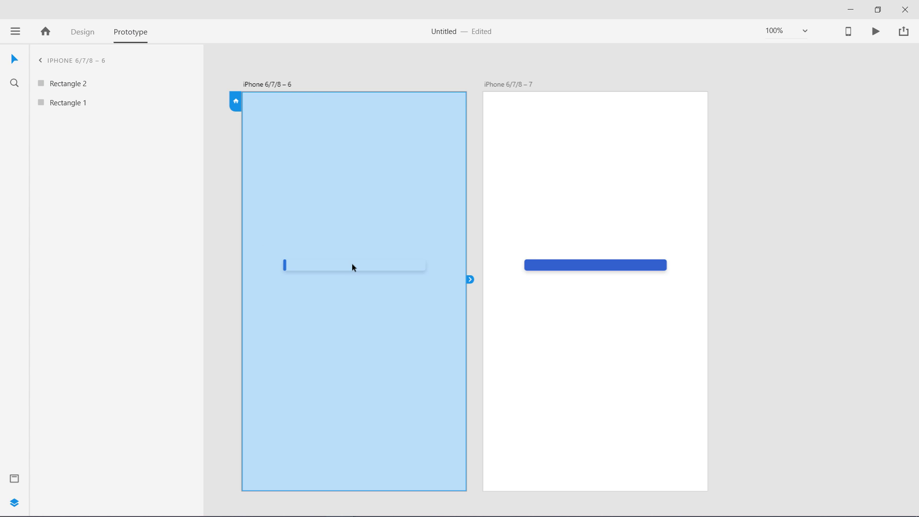
drag(470, 279, 538, 307)
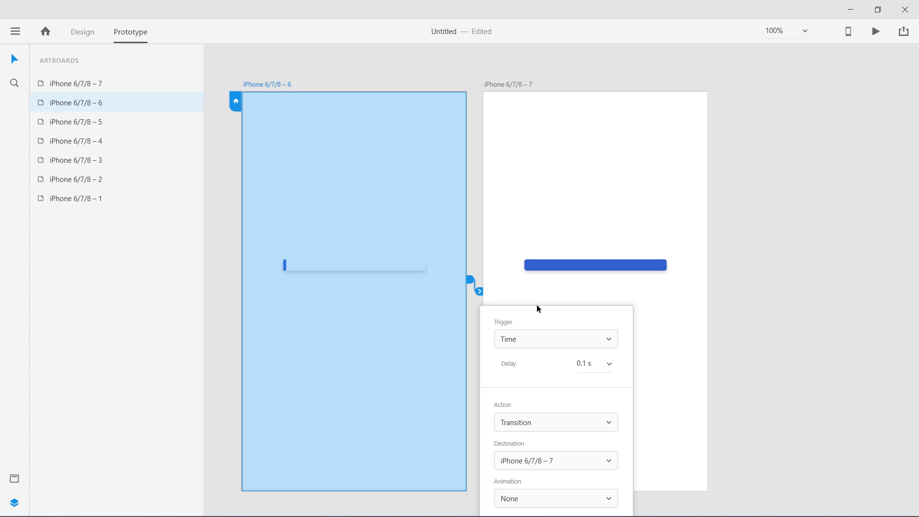
click(586, 426)
click(531, 336)
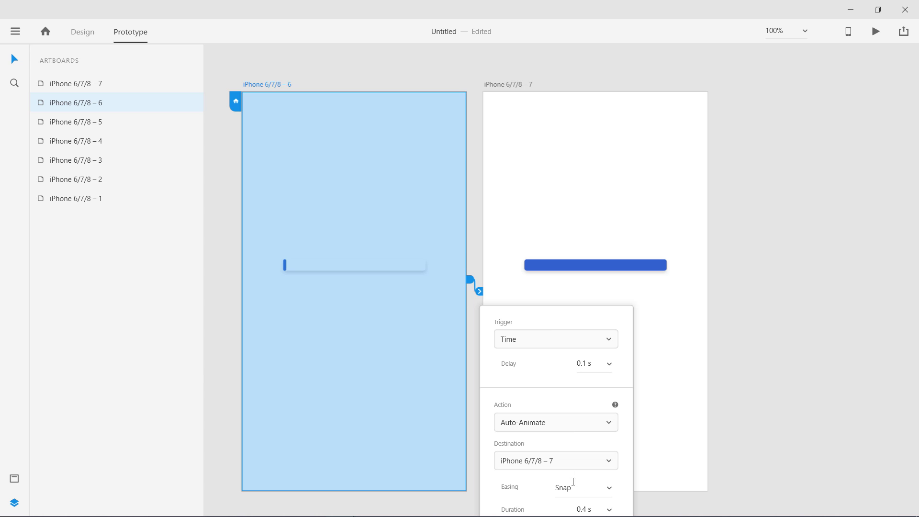
- Set the interaction's easing to Bounce and its duration to 1 s, and preview the progress bar animation
click(609, 488)
click(609, 476)
click(611, 507)
click(597, 492)
click(797, 345)
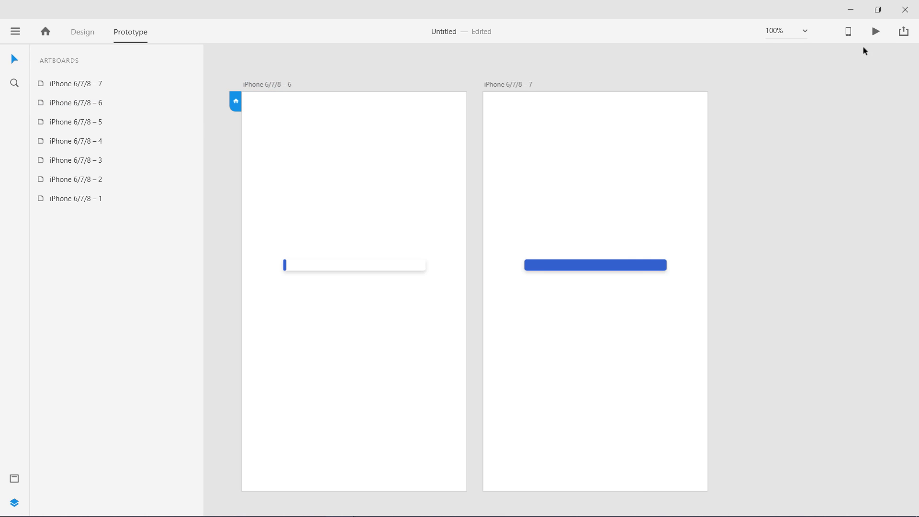
click(877, 33)
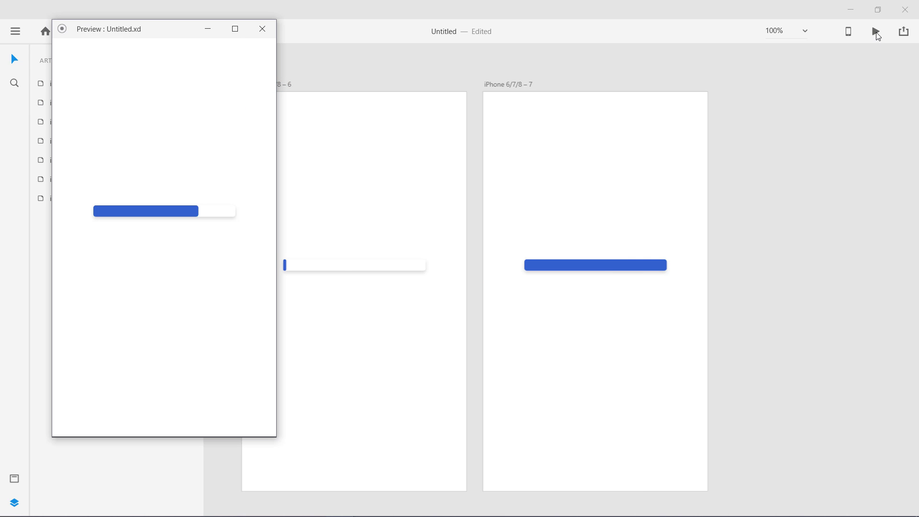
click(264, 30)
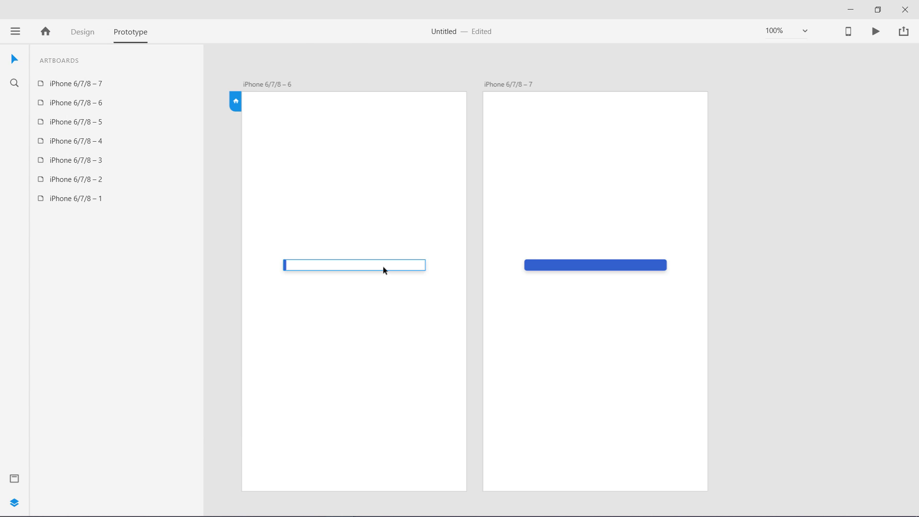
- Change the easing of the iPhone 6/7/8 – 6 interaction to Snap and preview the animation
click(444, 241)
click(470, 278)
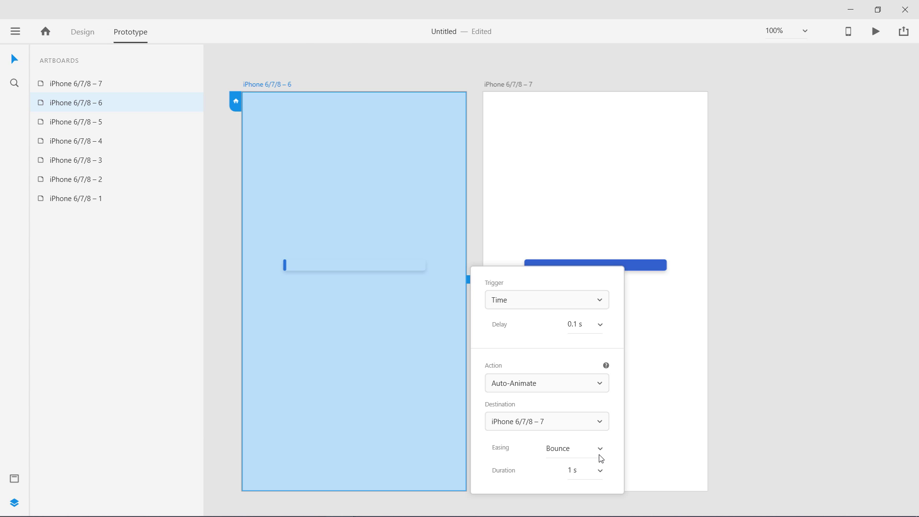
click(600, 451)
click(584, 396)
click(756, 341)
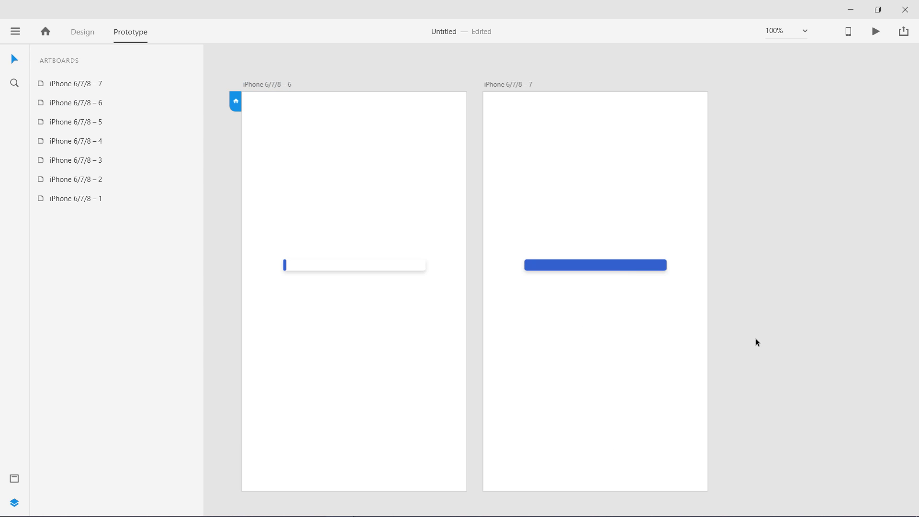
click(875, 31)
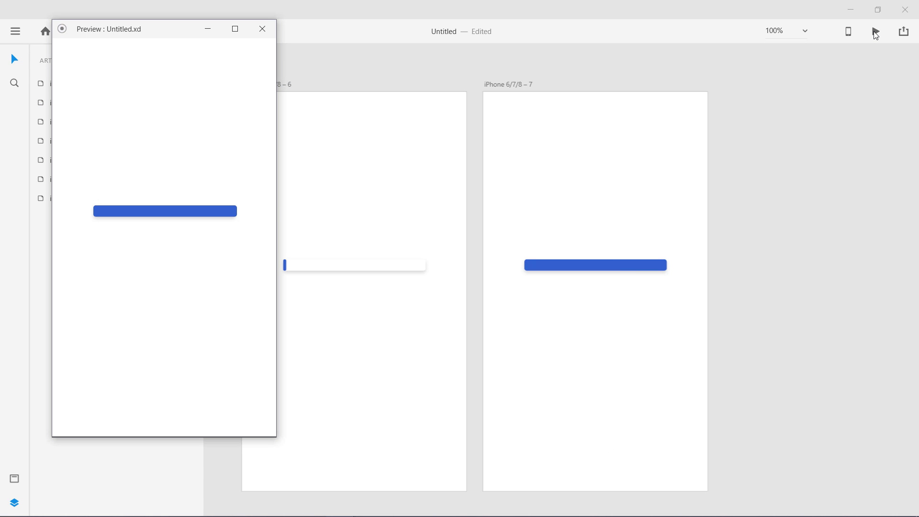
click(265, 29)
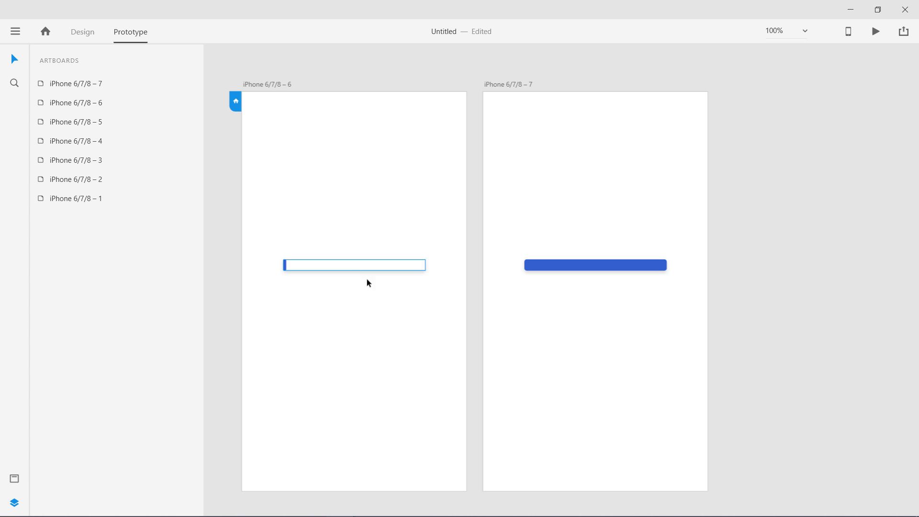
- Set the duration of the iPhone 6/7/8 – 6 interaction to 4 s and preview the animation
click(415, 317)
click(474, 282)
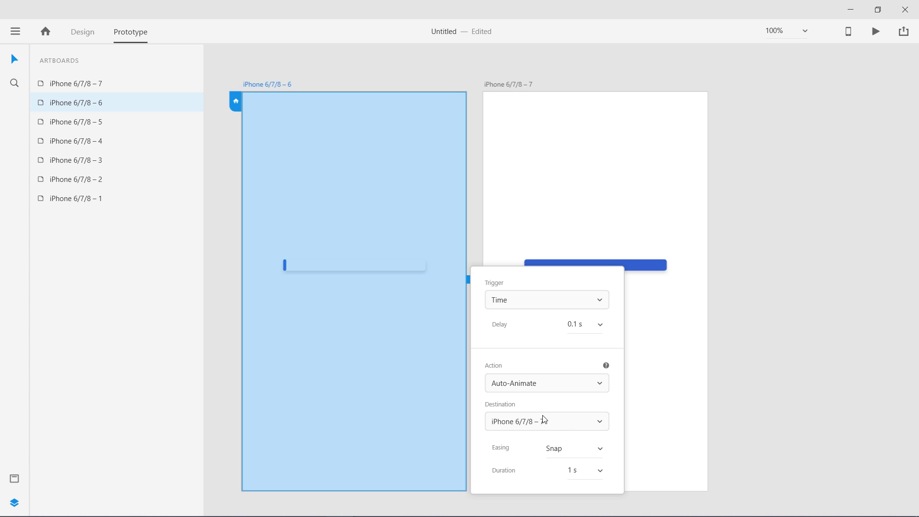
click(599, 473)
click(599, 477)
text(4)
key(Return)
click(817, 182)
click(876, 32)
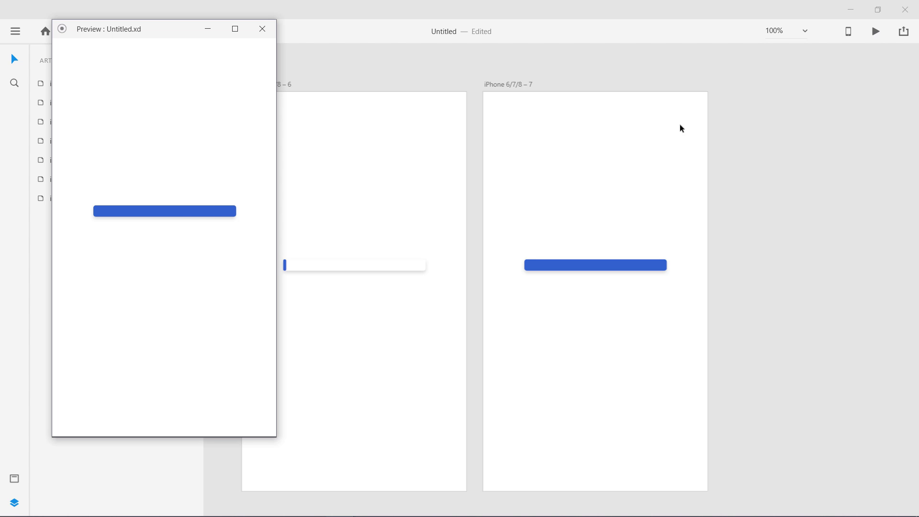
click(263, 28)
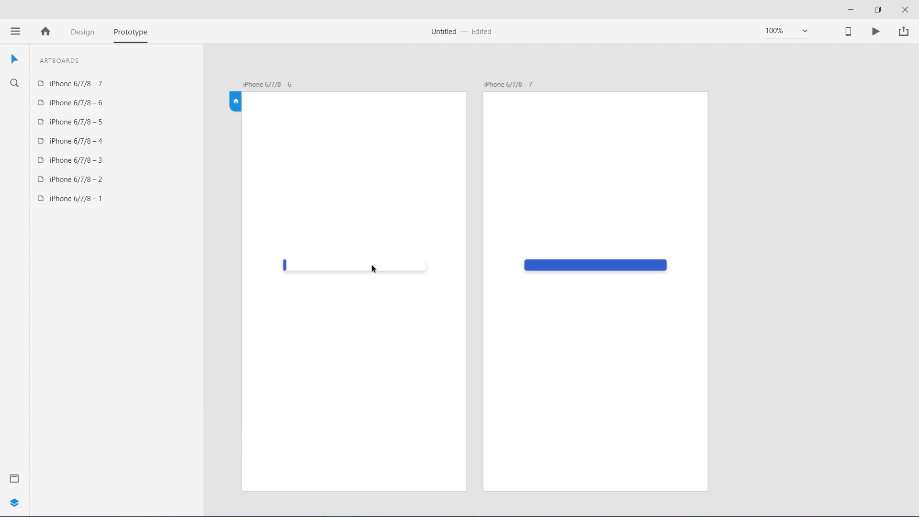
- Change the easing of the iPhone 6/7/8 – 6 interaction to Ease In-Out and preview the animation
click(375, 267)
click(469, 281)
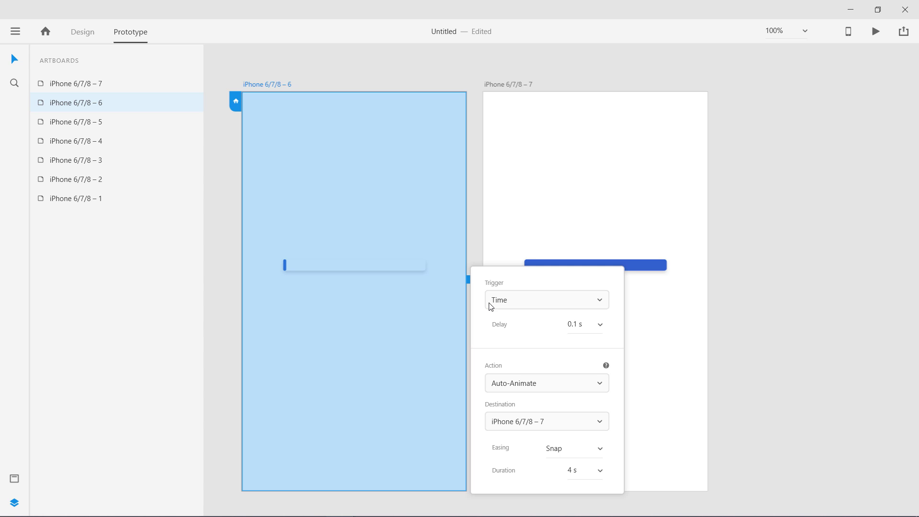
click(600, 452)
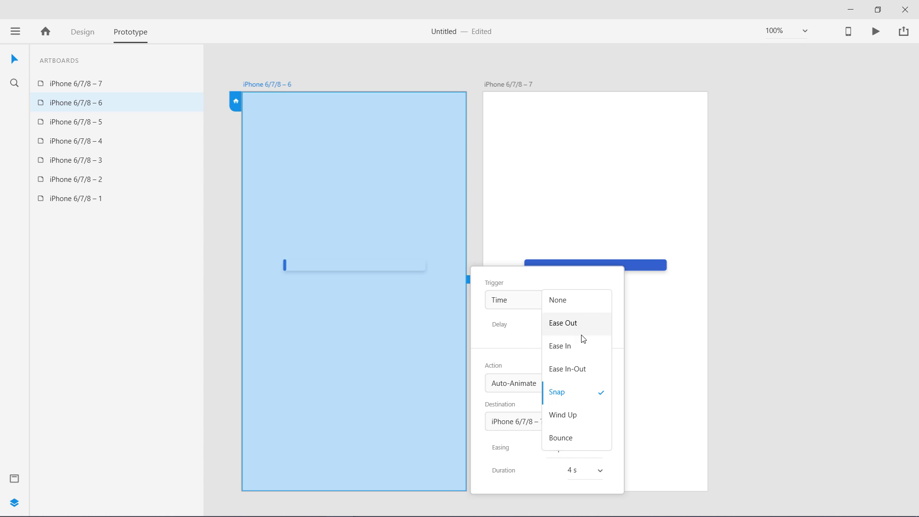
click(582, 370)
click(751, 311)
click(873, 34)
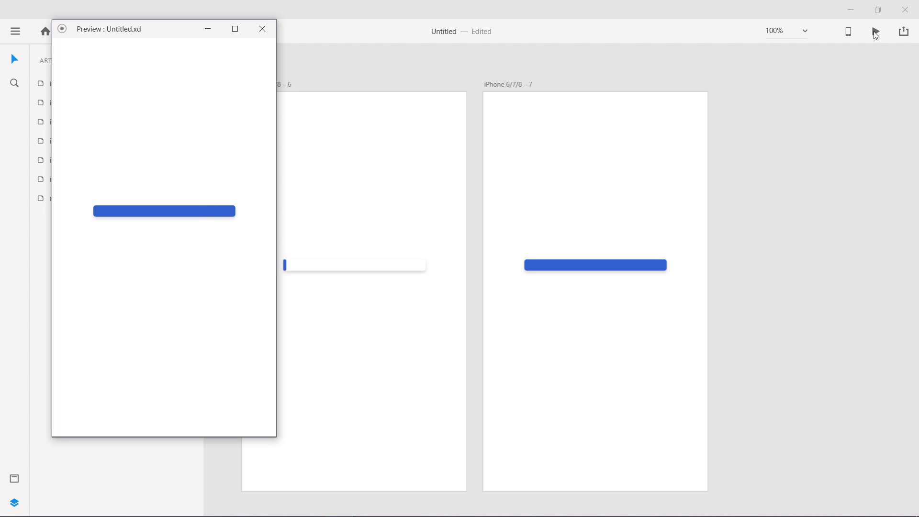
drag(171, 31, 603, 62)
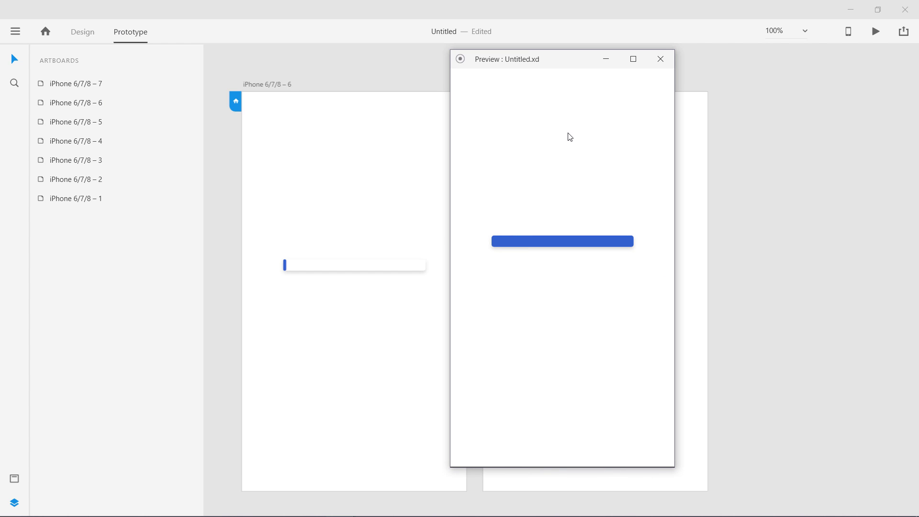
click(660, 59)
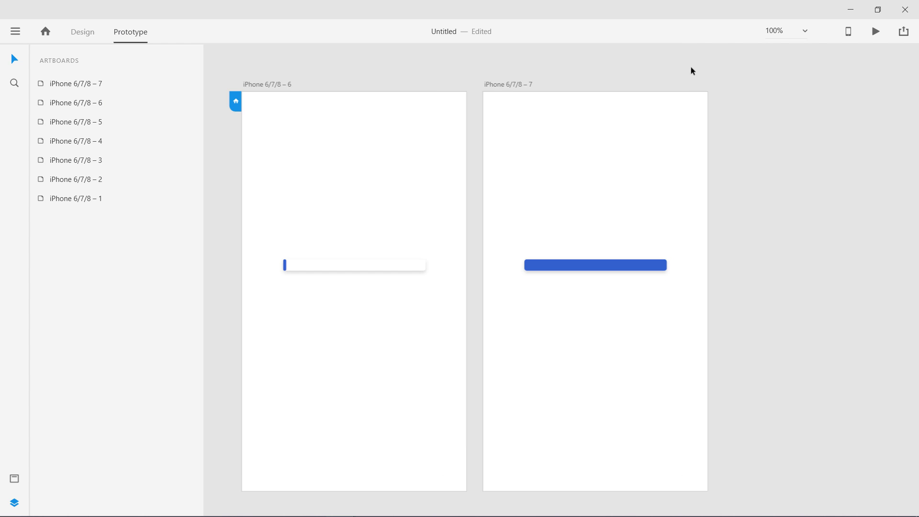
- Preview the progress bar loader with its Loading and Let's Begin texts, and look over its artboards
click(875, 32)
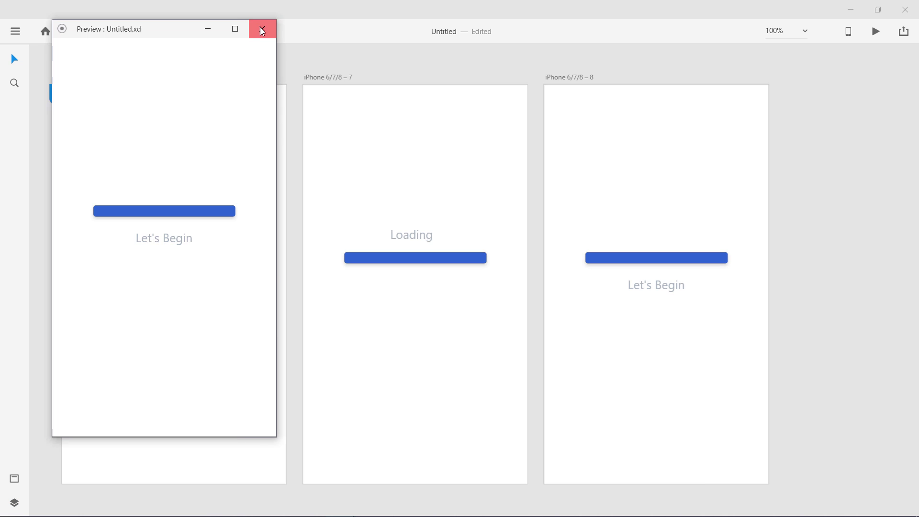
click(261, 29)
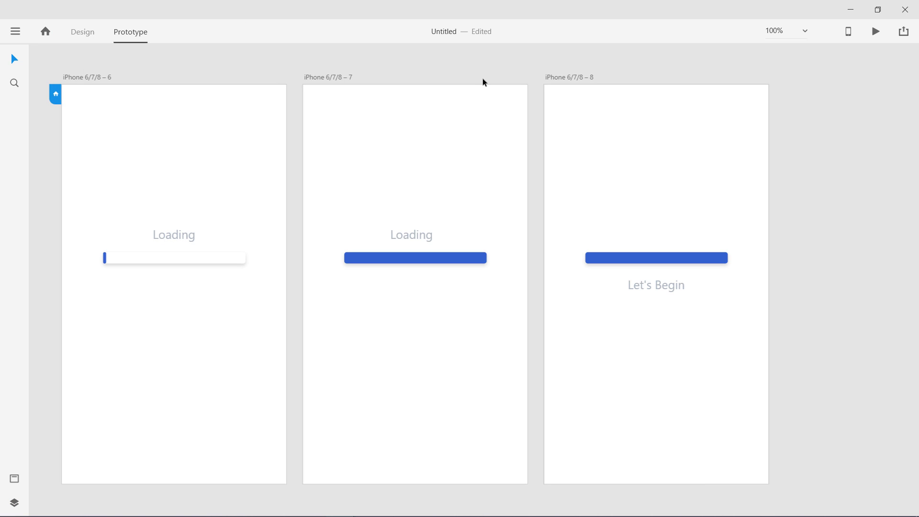
drag(295, 65, 344, 208)
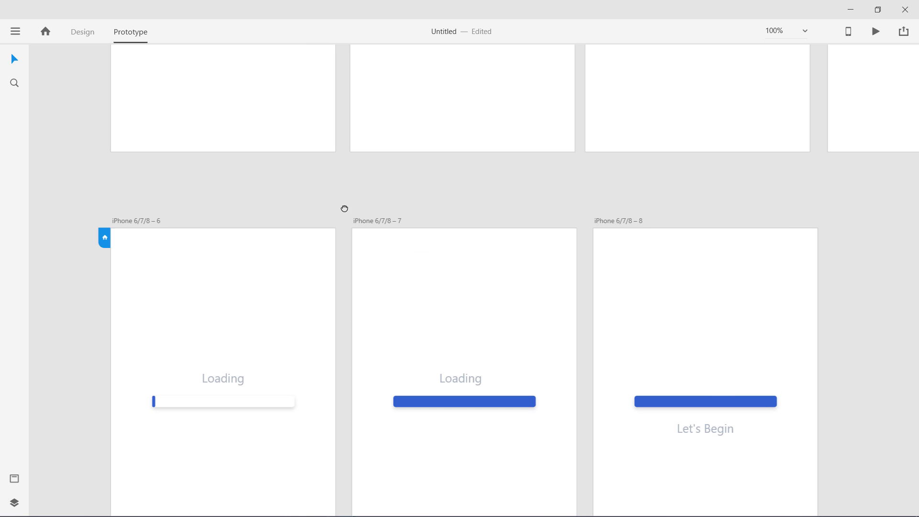
drag(467, 191, 438, 98)
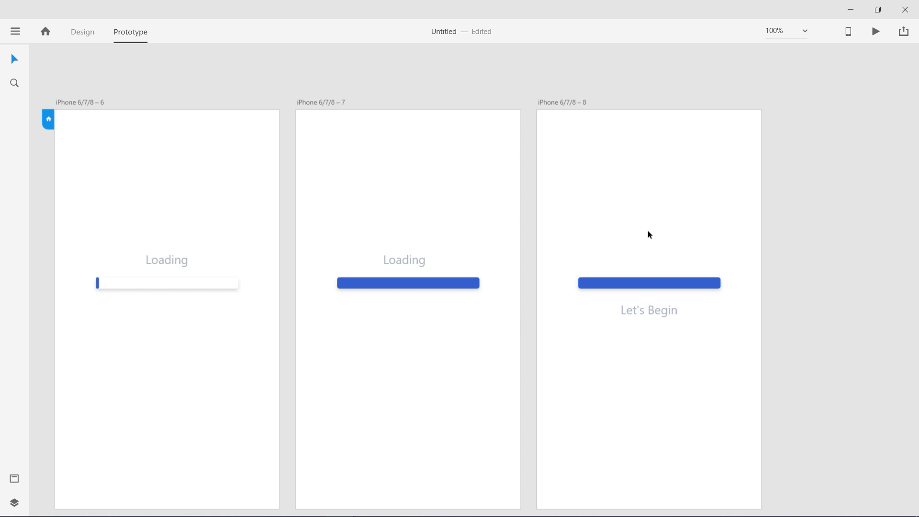
- Examine the layers of the iPhone 6/7/8 – 6 and 7 artboards in design mode, checking the Loading texts and the bar's rectangles
click(88, 37)
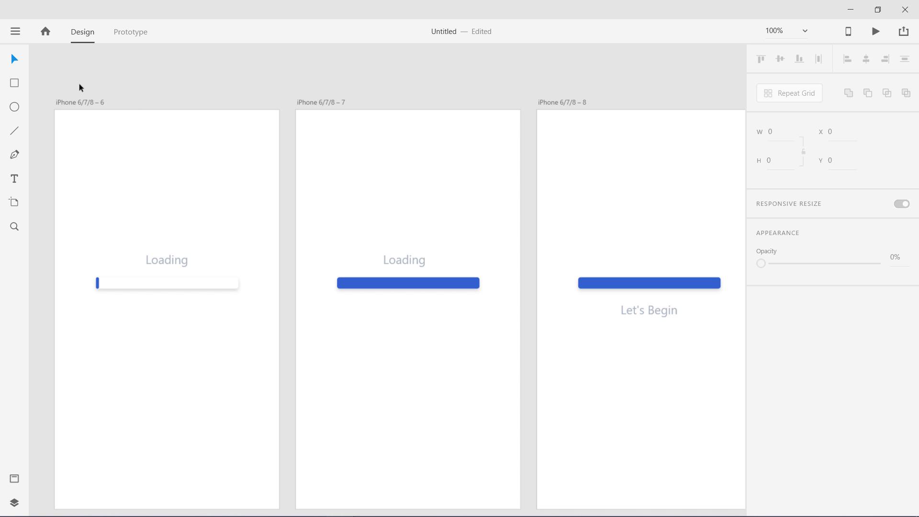
click(15, 478)
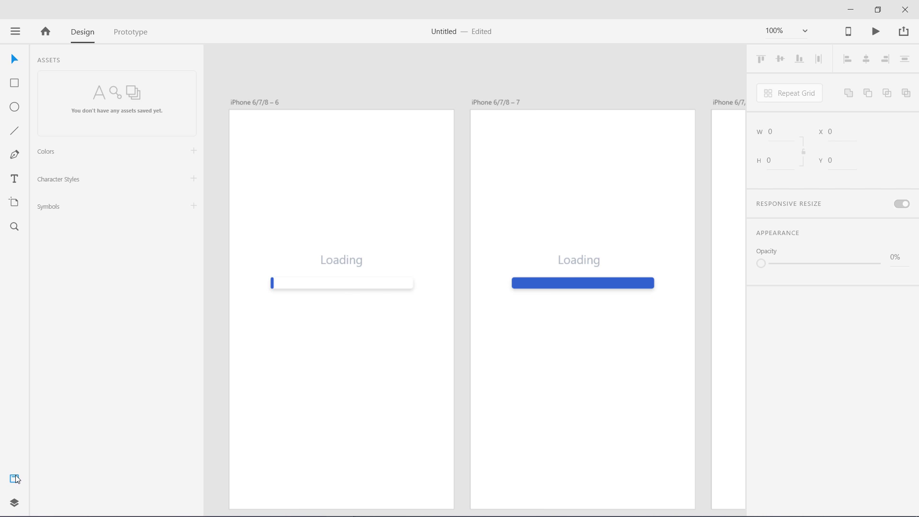
click(14, 507)
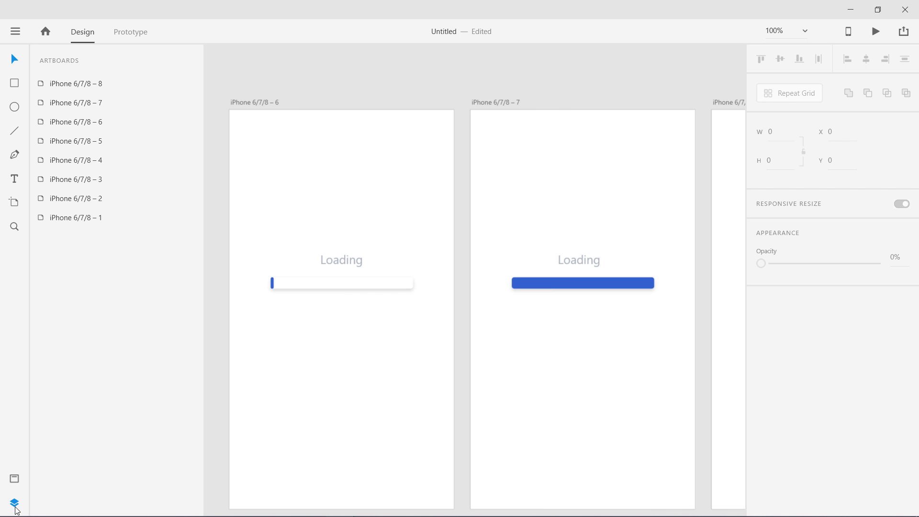
click(262, 102)
double_click(42, 122)
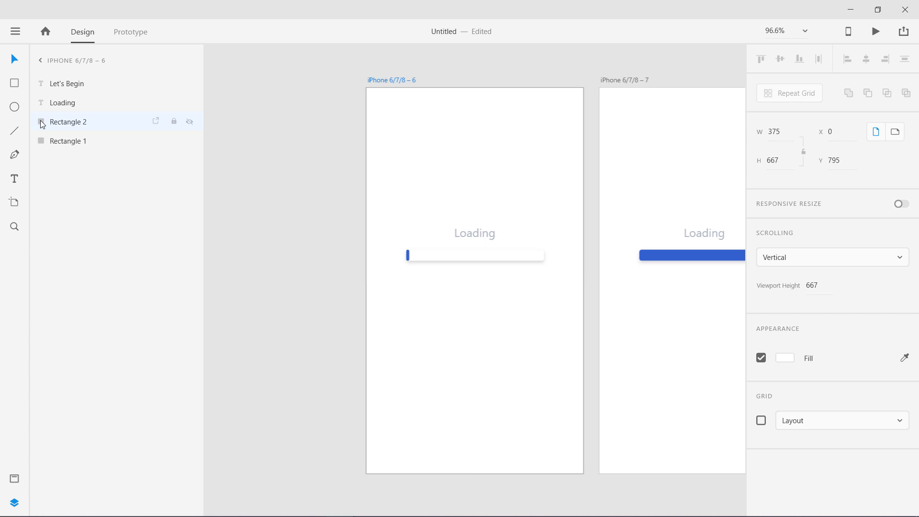
scroll(236, 181, right, 3)
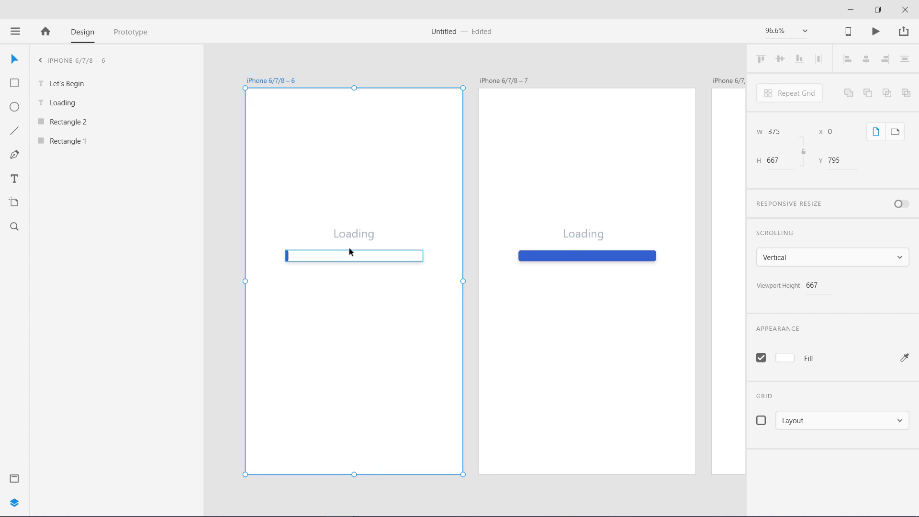
click(353, 240)
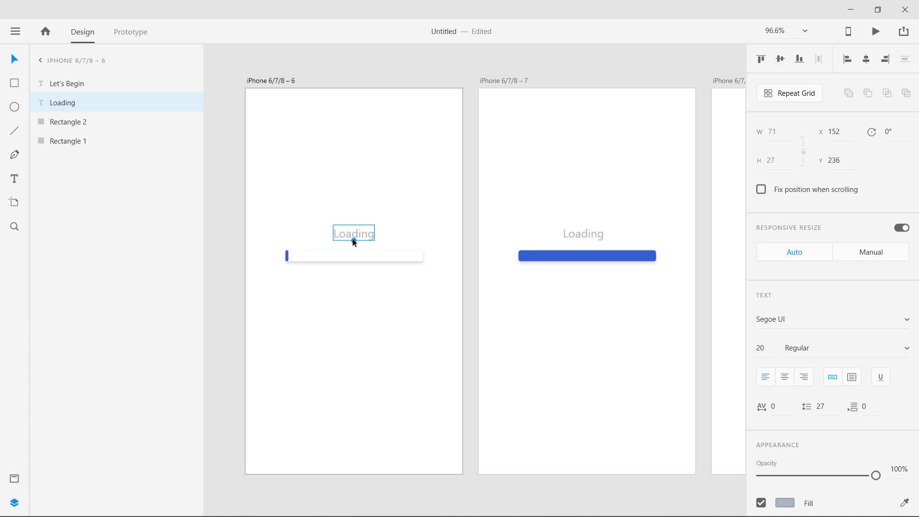
click(582, 234)
scroll(600, 292, right, 2)
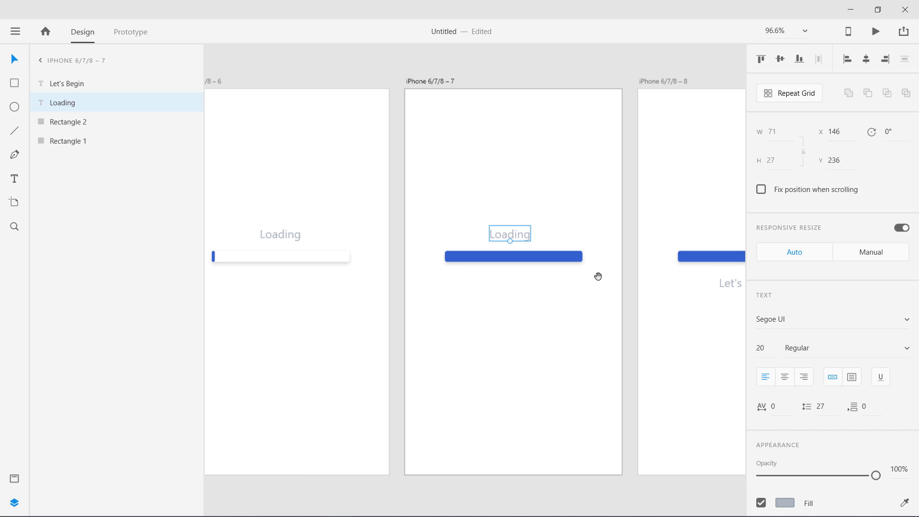
click(73, 145)
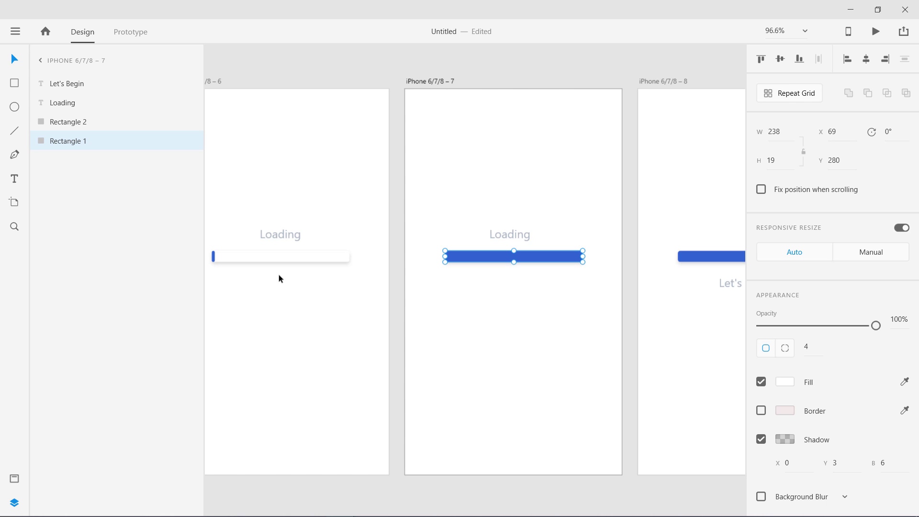
click(398, 312)
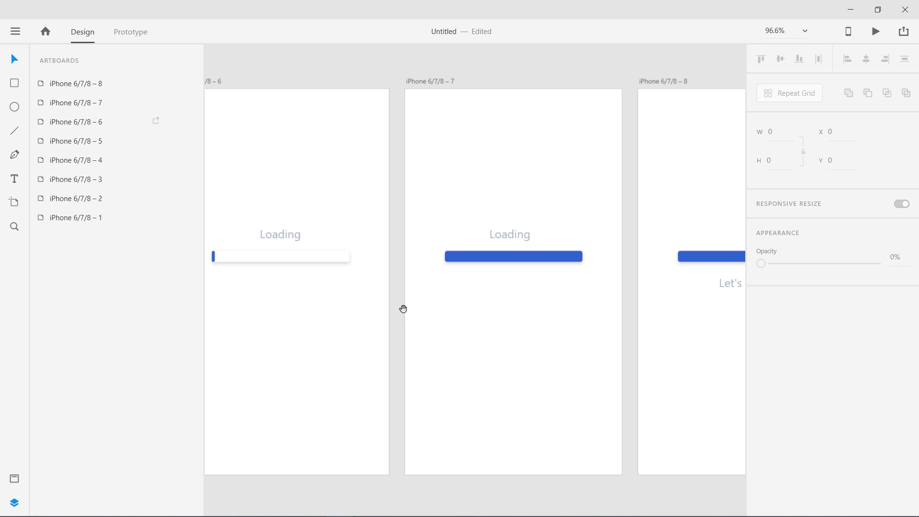
scroll(495, 318, right, 5)
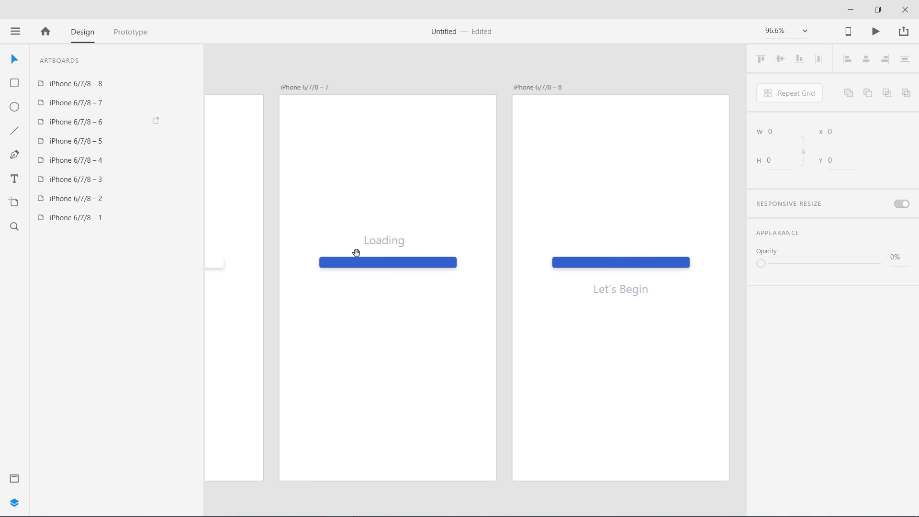
drag(341, 322, 338, 303)
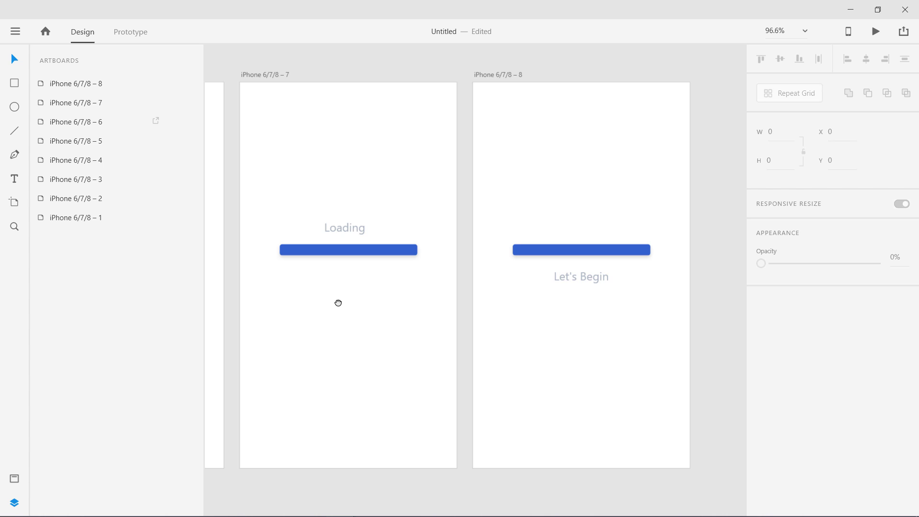